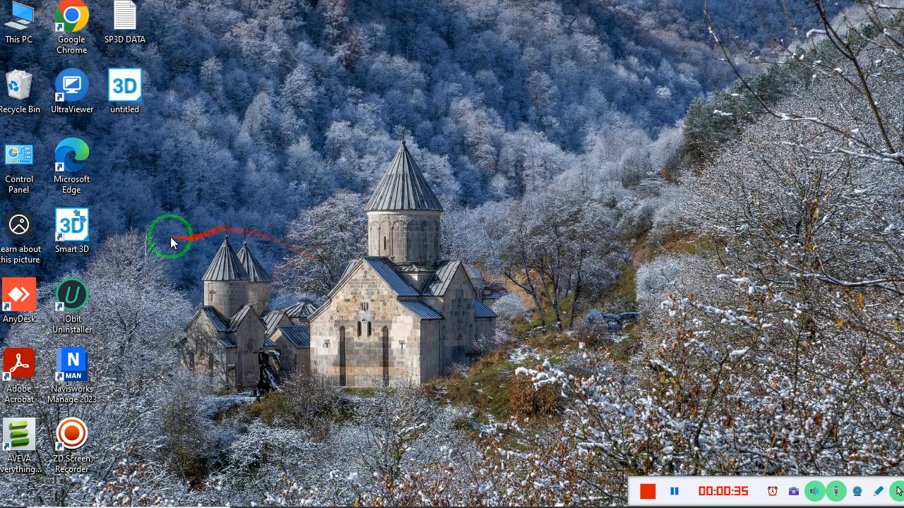
- Launch Smart 3D from the desktop
double_click(84, 237)
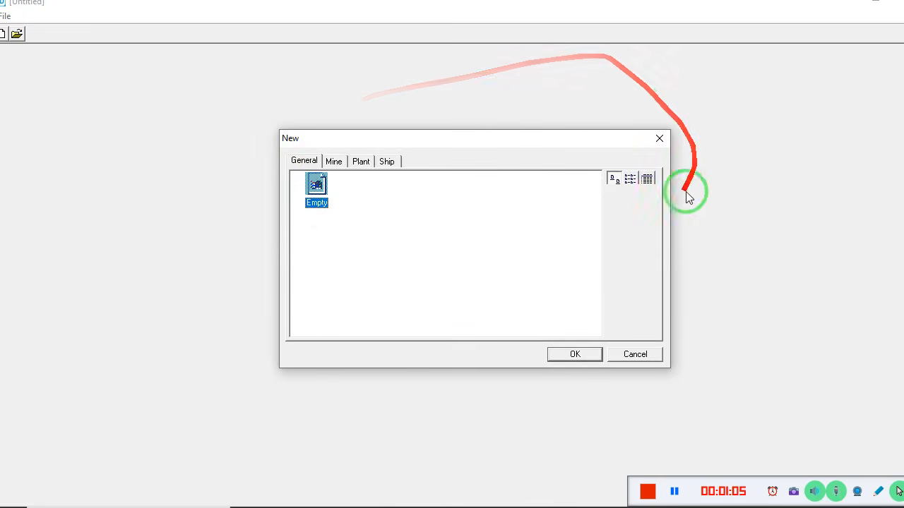
click(328, 163)
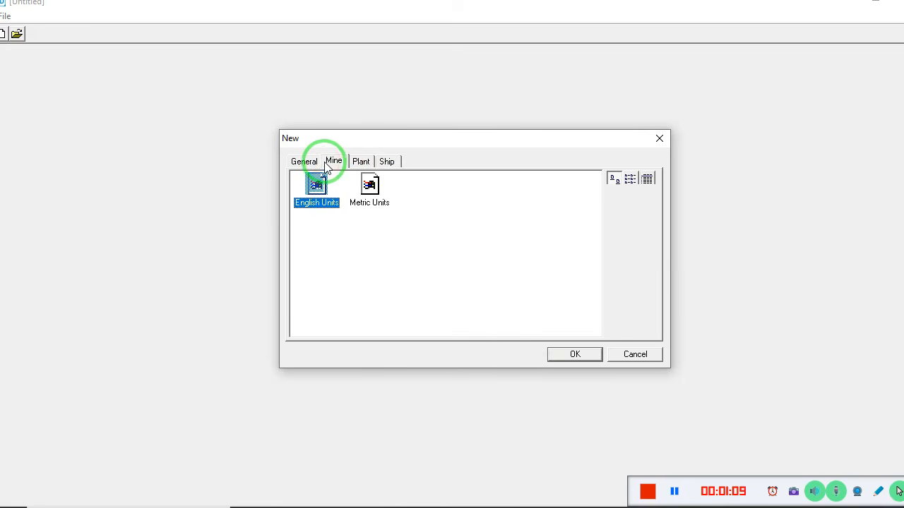
click(311, 163)
click(356, 161)
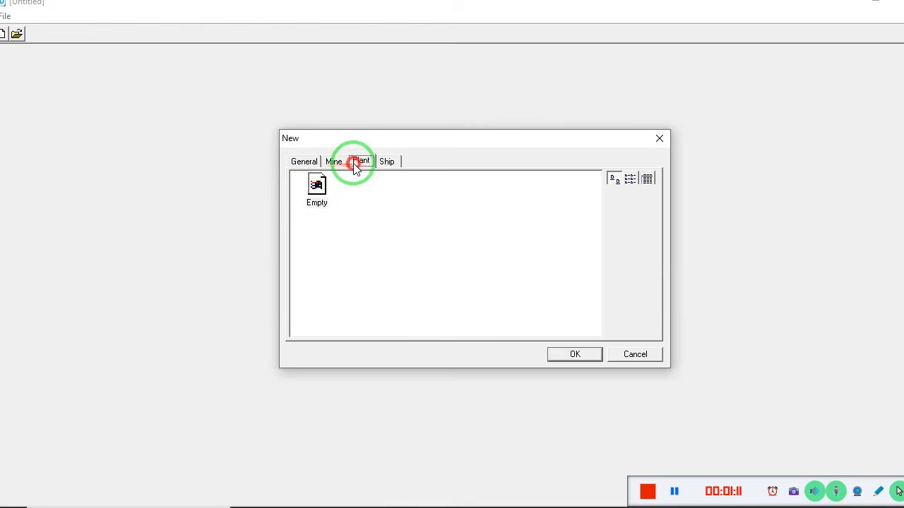
click(386, 162)
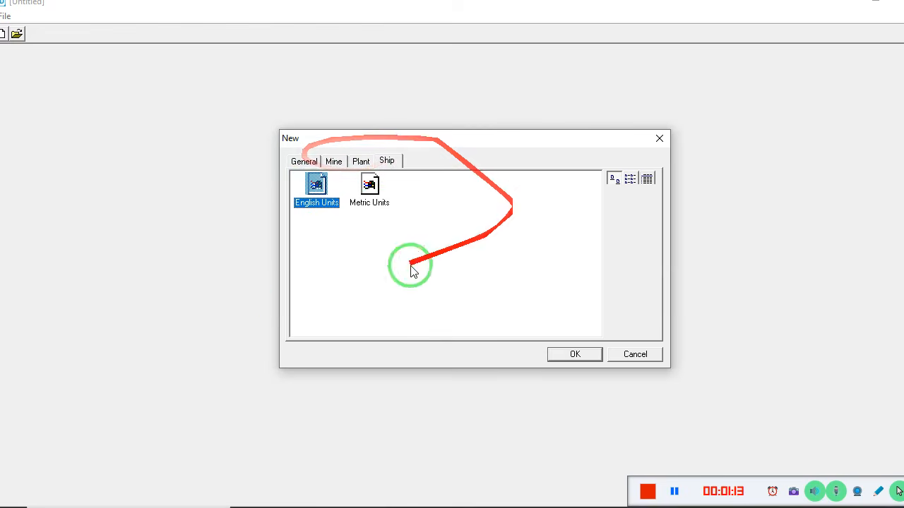
click(645, 356)
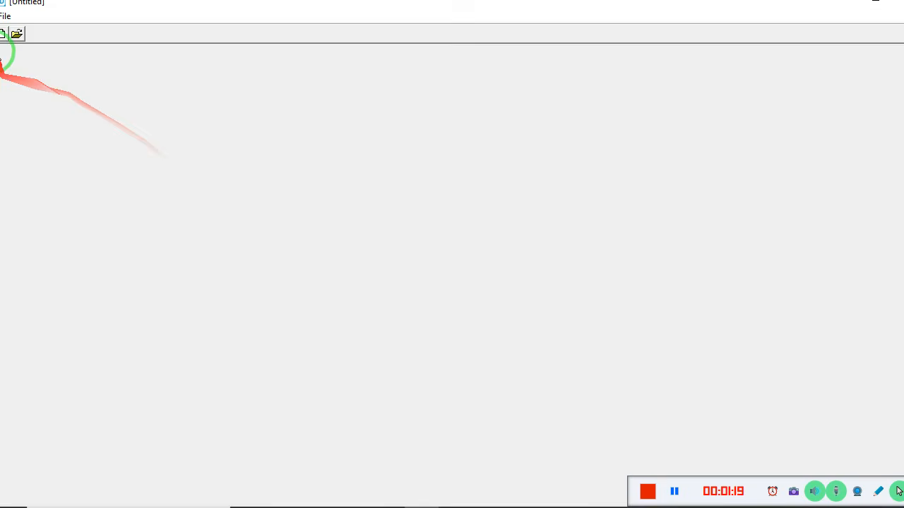
- Create a new session from the Plant template with Metric Units
click(3, 34)
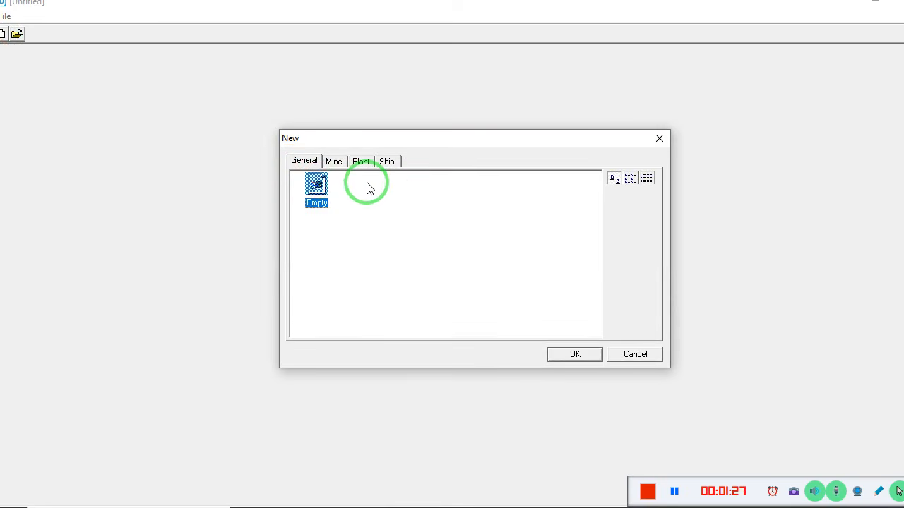
click(363, 161)
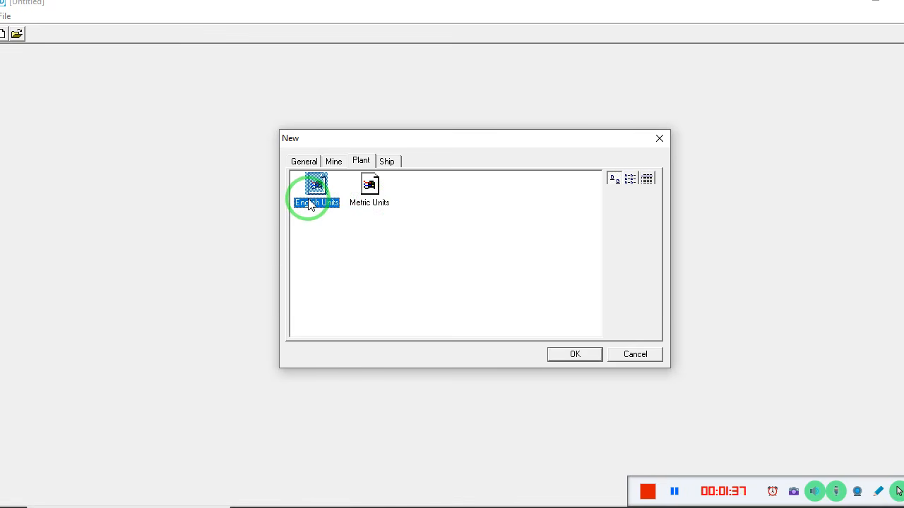
click(372, 189)
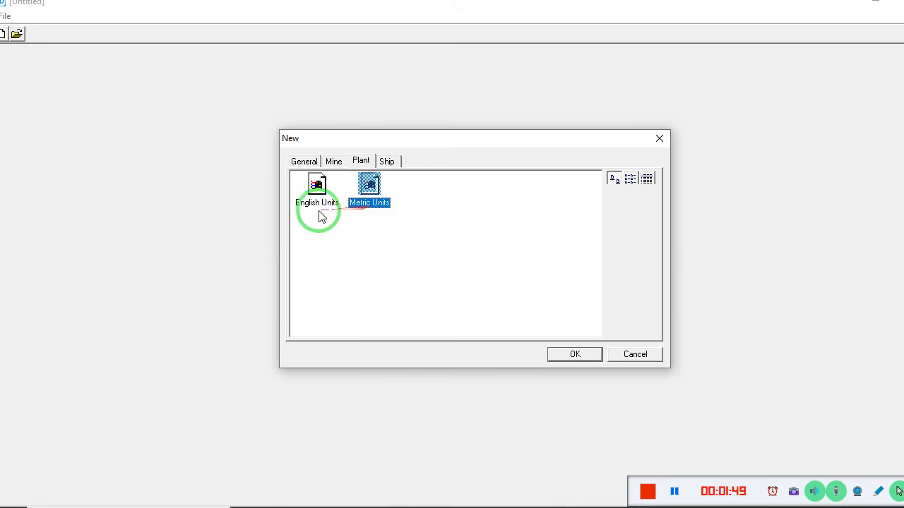
click(370, 209)
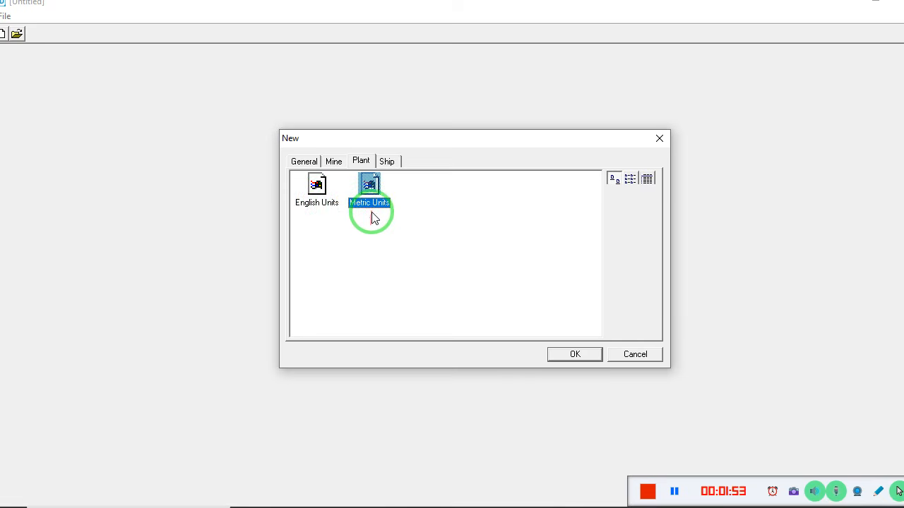
click(371, 205)
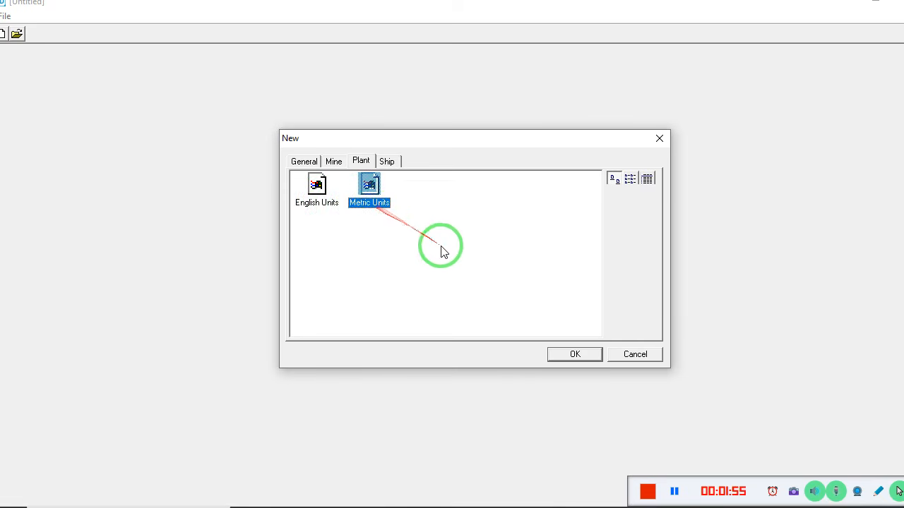
click(573, 354)
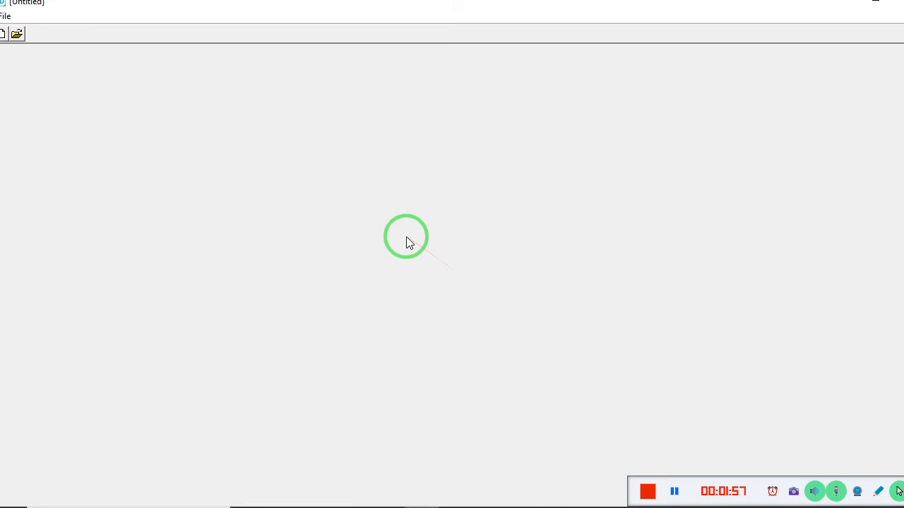
drag(406, 237, 265, 236)
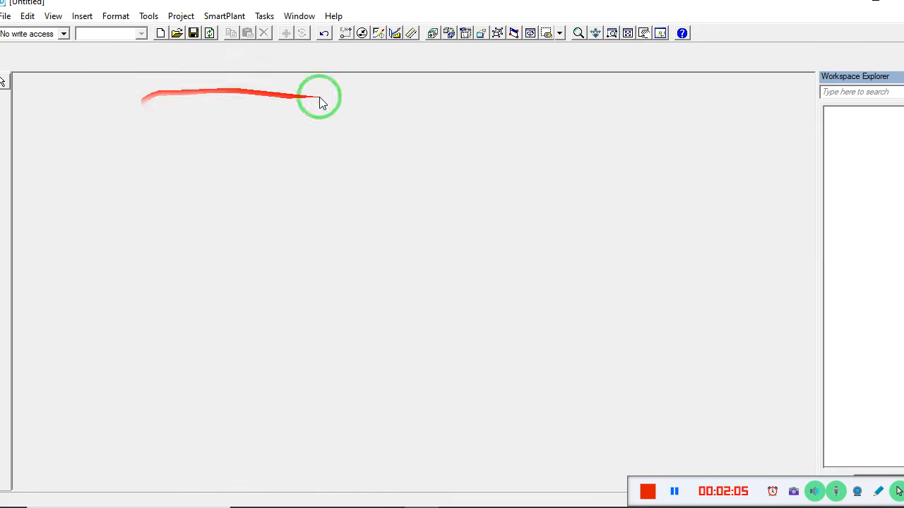
click(301, 260)
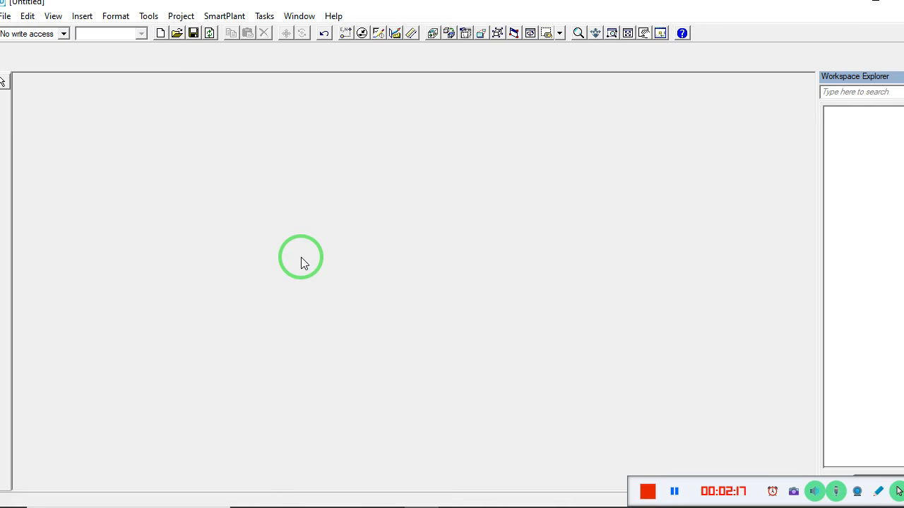
click(297, 235)
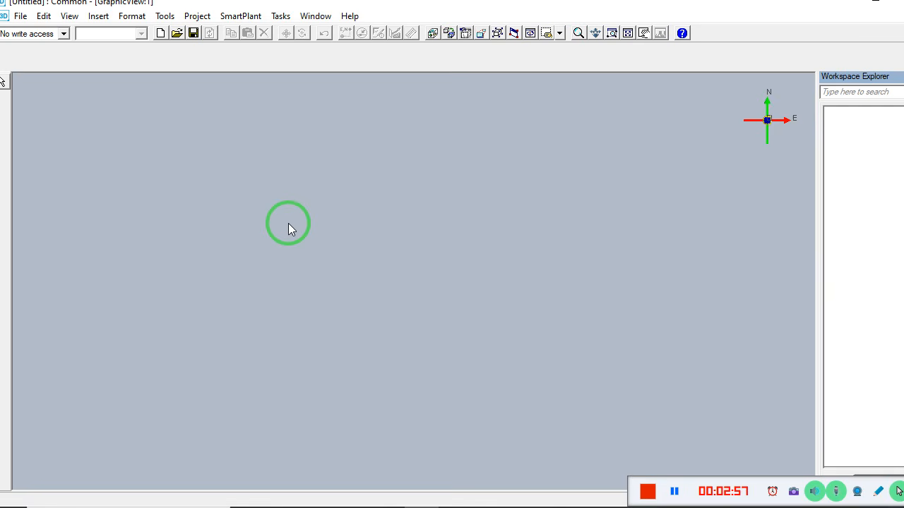
click(257, 219)
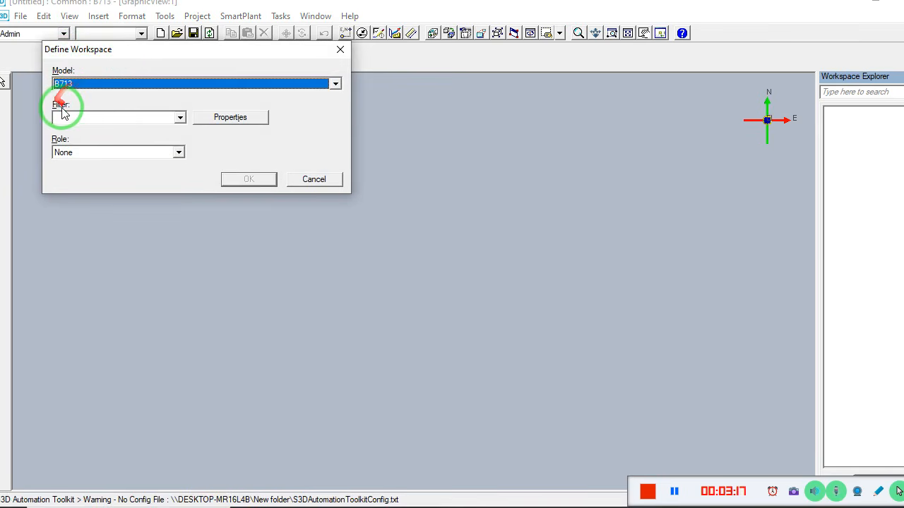
click(312, 180)
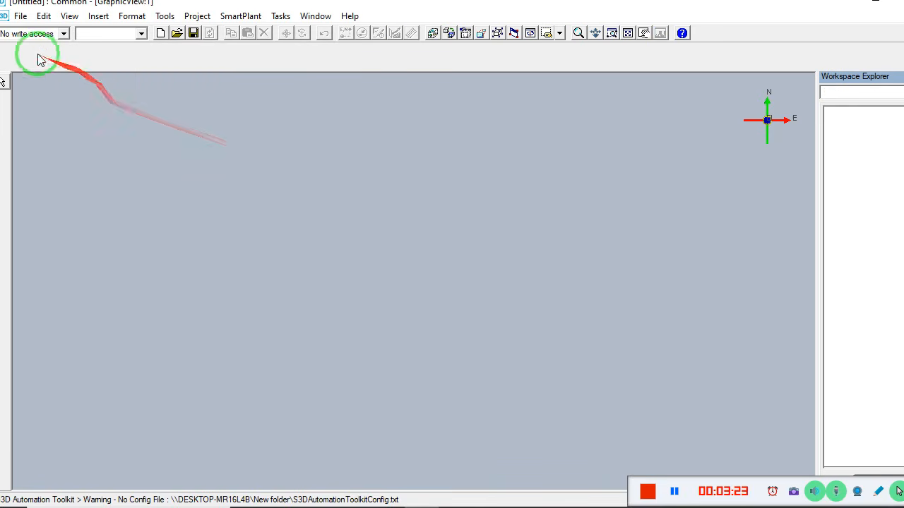
- Open the workspace definition and choose B713 as the model
click(21, 16)
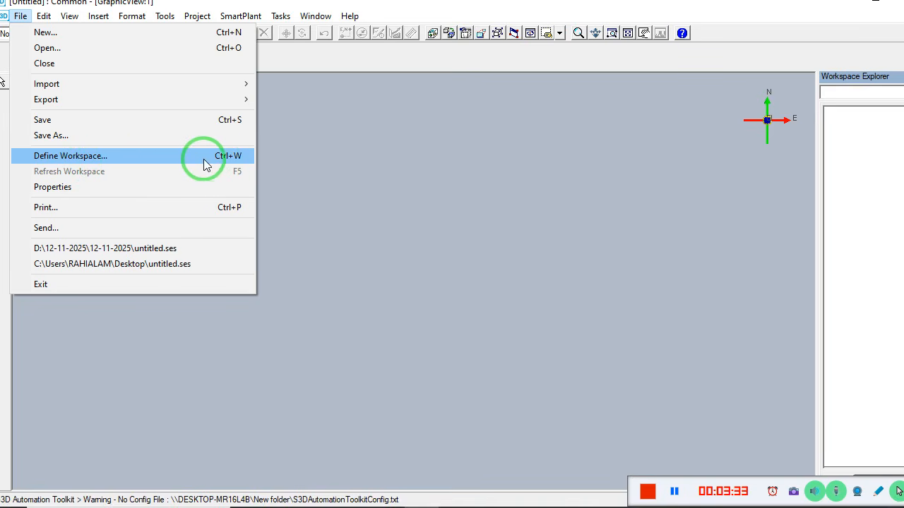
click(84, 159)
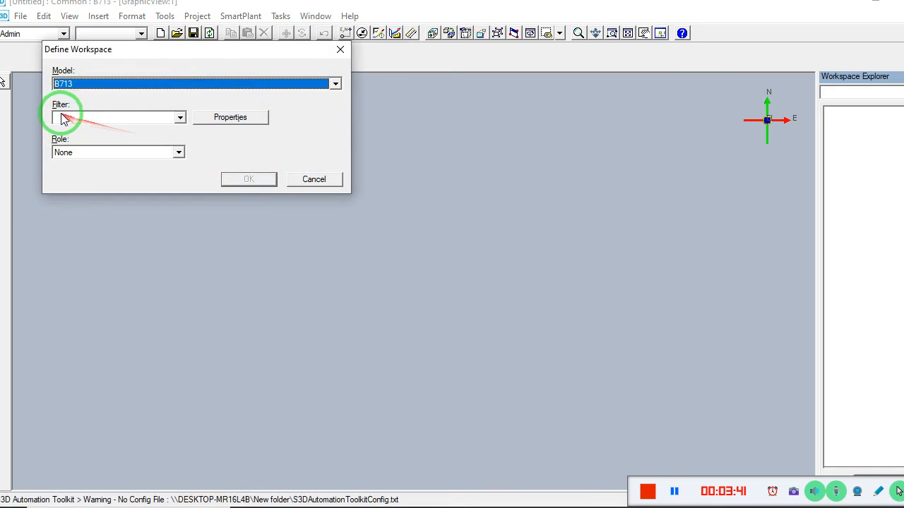
click(91, 83)
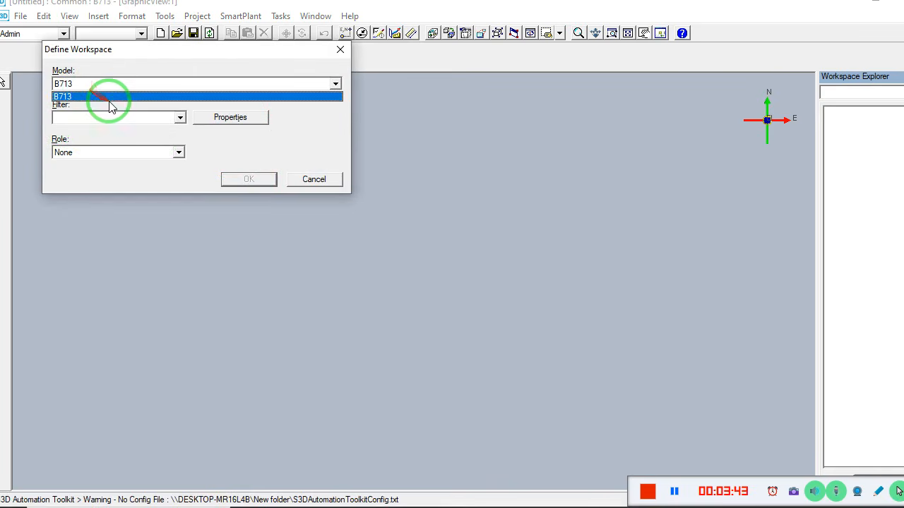
click(111, 97)
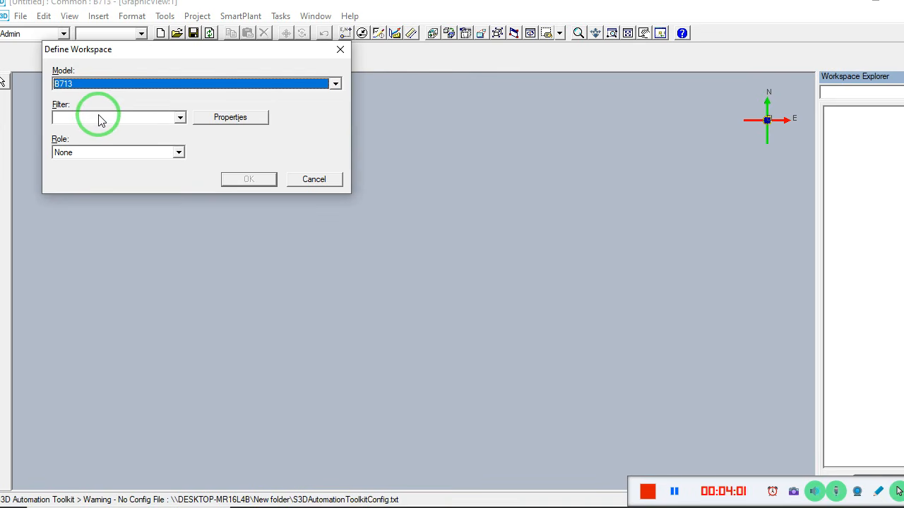
- Start a new workspace filter and name it PLANT
click(180, 118)
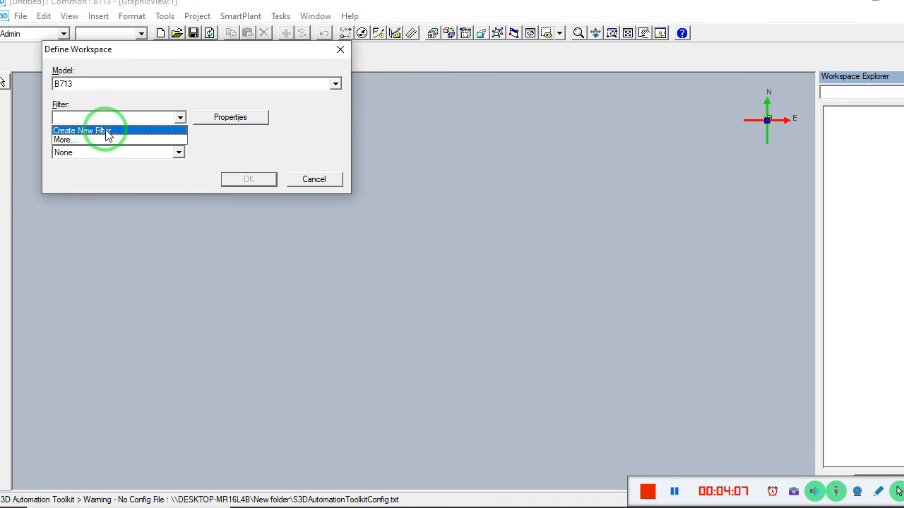
click(106, 131)
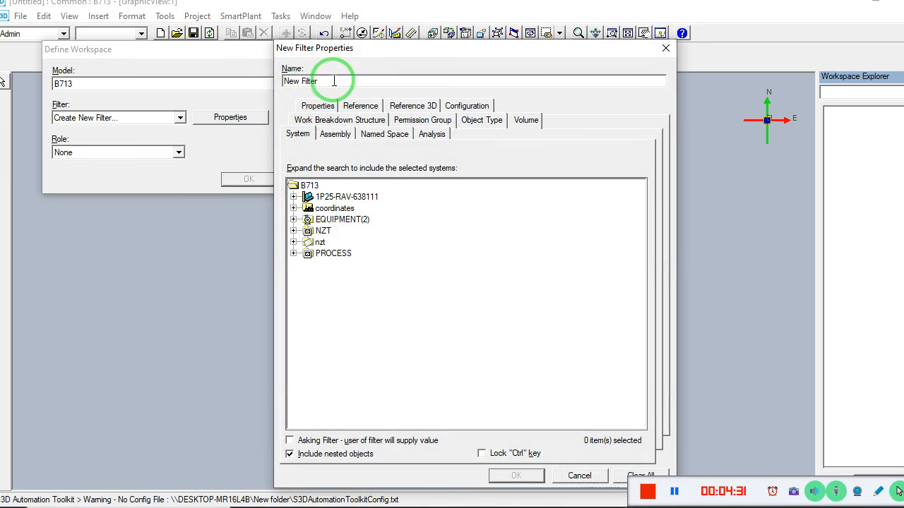
drag(331, 81, 274, 80)
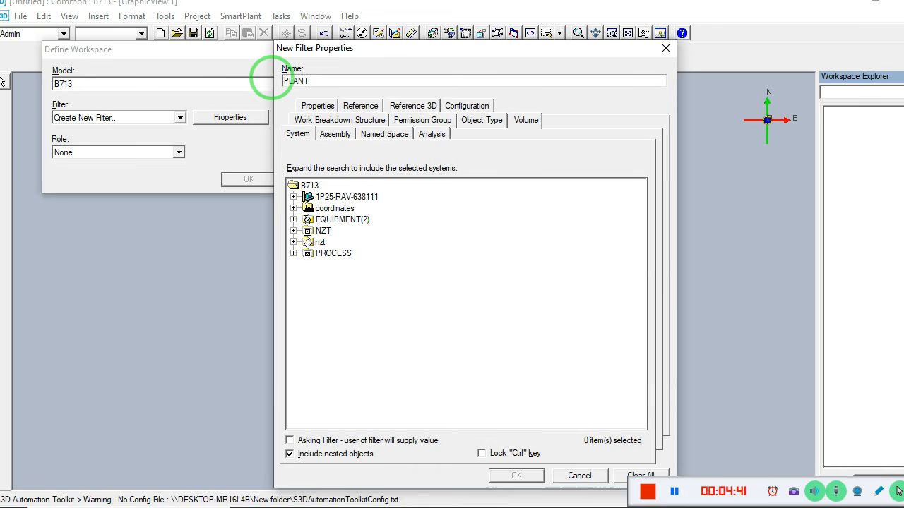
- Exclude nested objects from the PLANT filter and select only the B713 root in the system tree
click(333, 201)
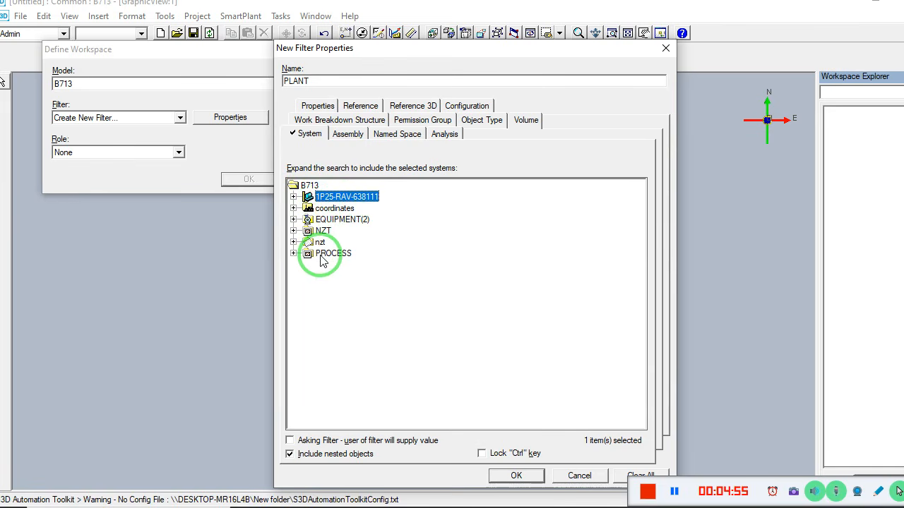
click(308, 187)
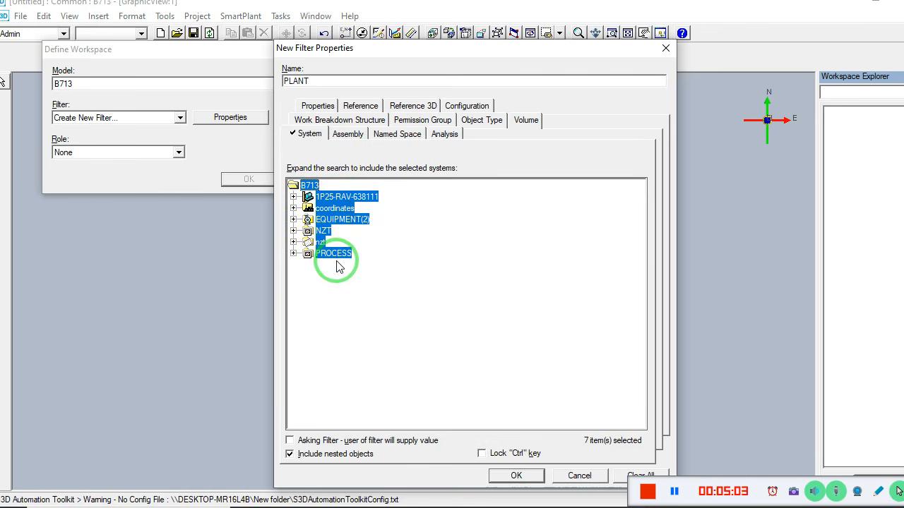
click(291, 454)
click(311, 185)
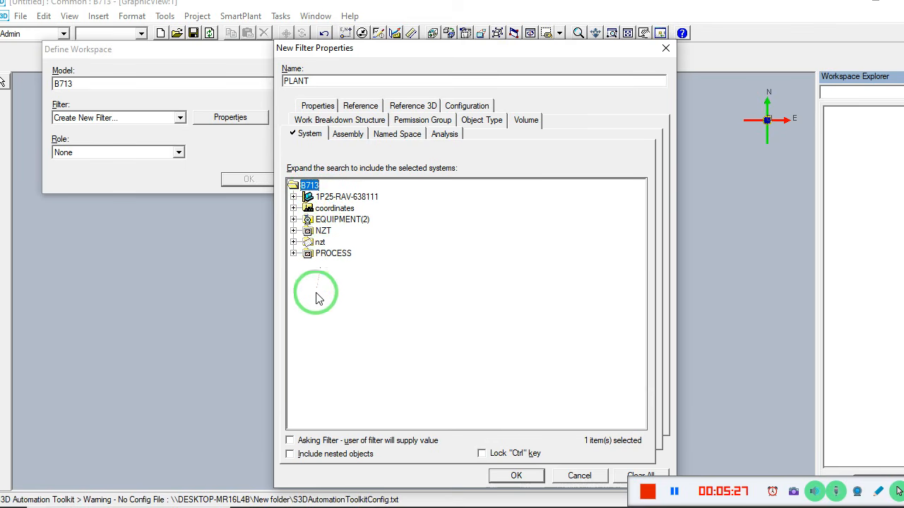
- Try selecting B713 with nested objects included, and return to the B713 root alone with nested objects excluded
click(290, 455)
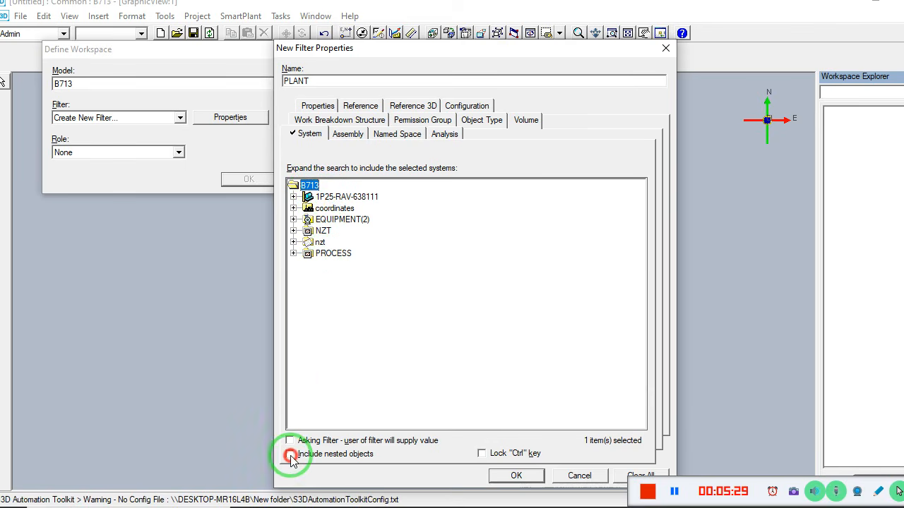
click(311, 185)
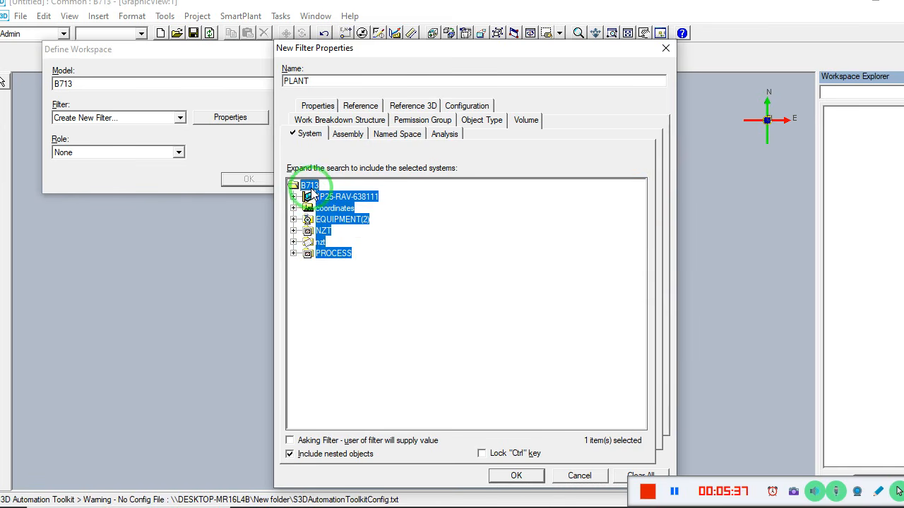
click(290, 454)
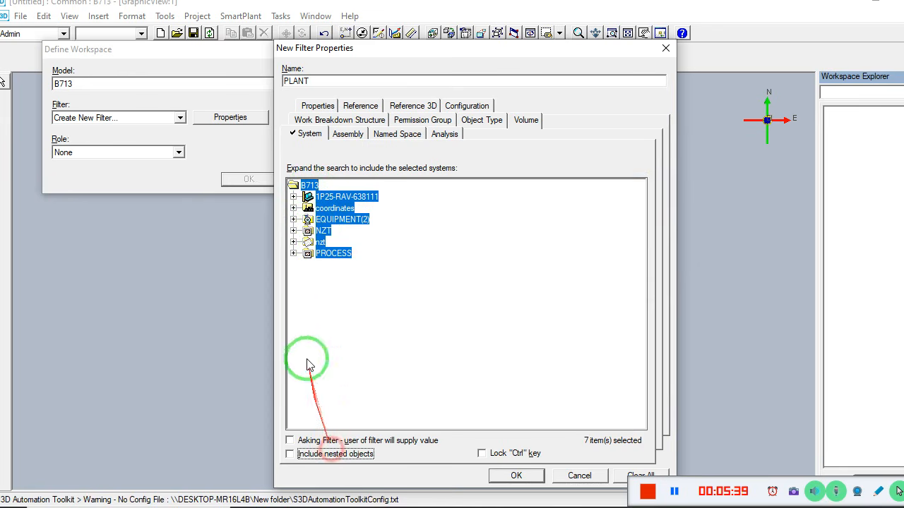
click(314, 186)
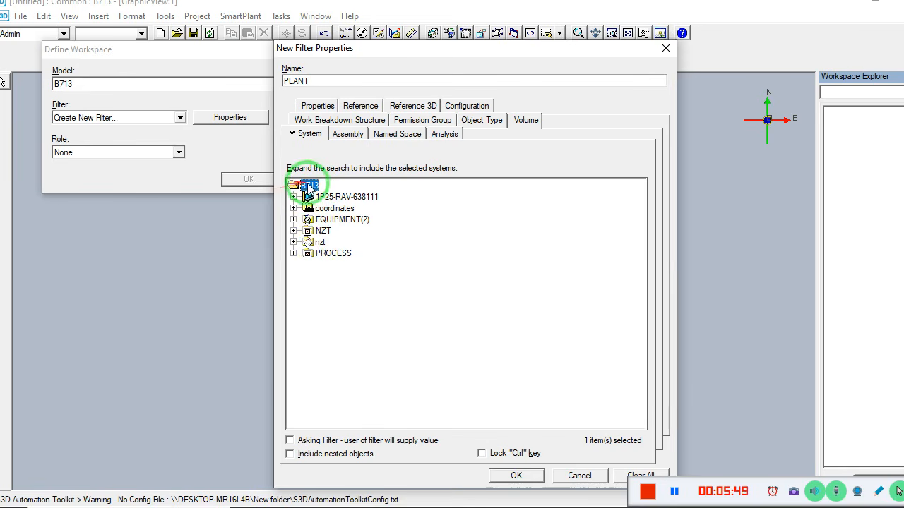
- Try adding coordinates, EQUIPMENT(2) and NZT to the selected systems, and reduce the selection back to the B713 root
drag(308, 186, 398, 266)
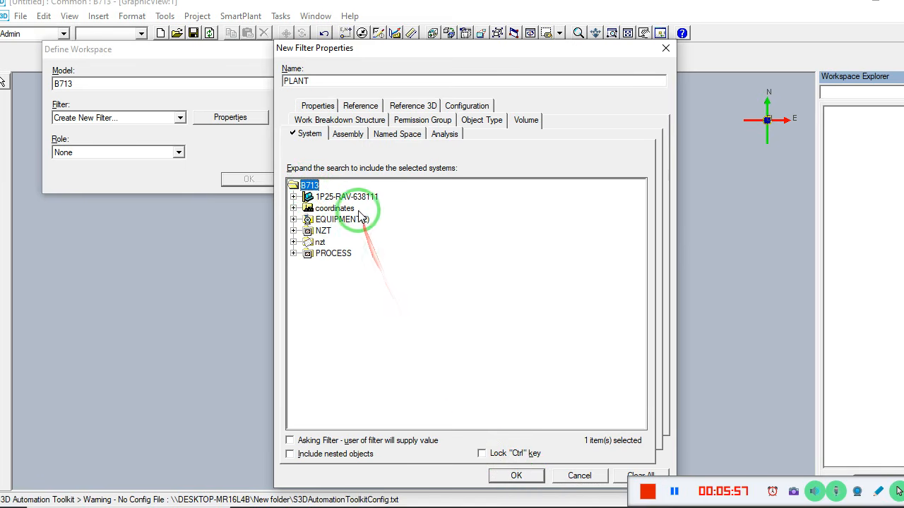
ctrl+click(333, 208)
ctrl+click(340, 220)
ctrl+click(323, 232)
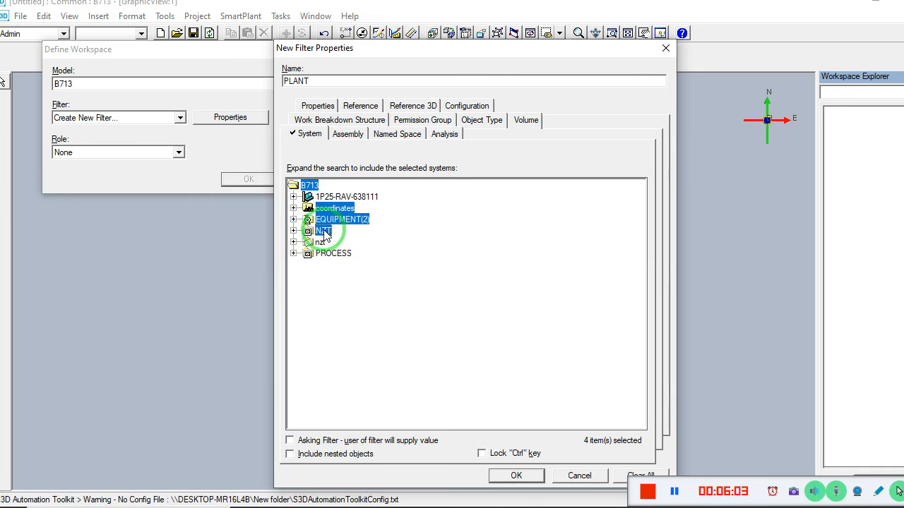
click(307, 185)
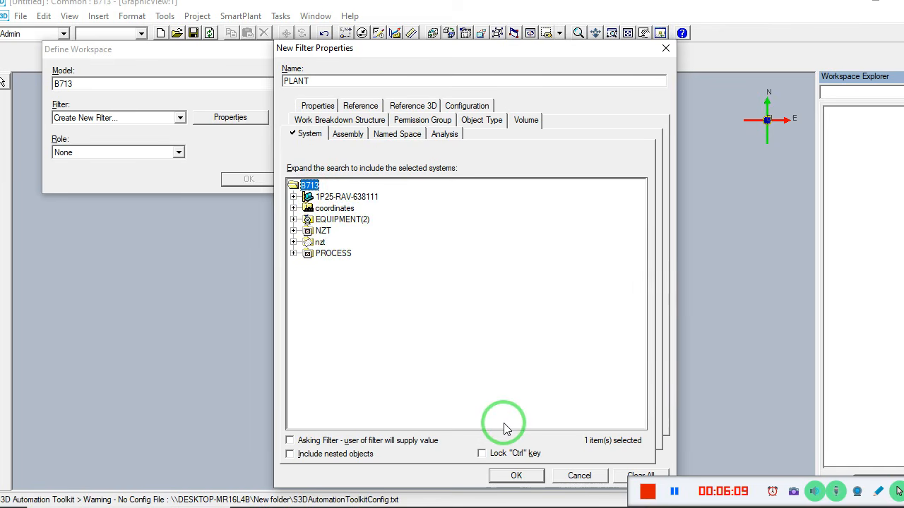
- Try multi-selecting NZT and EQUIPMENT(2) with the Ctrl key lock enabled, and return the selection to the B713 root alone
click(482, 454)
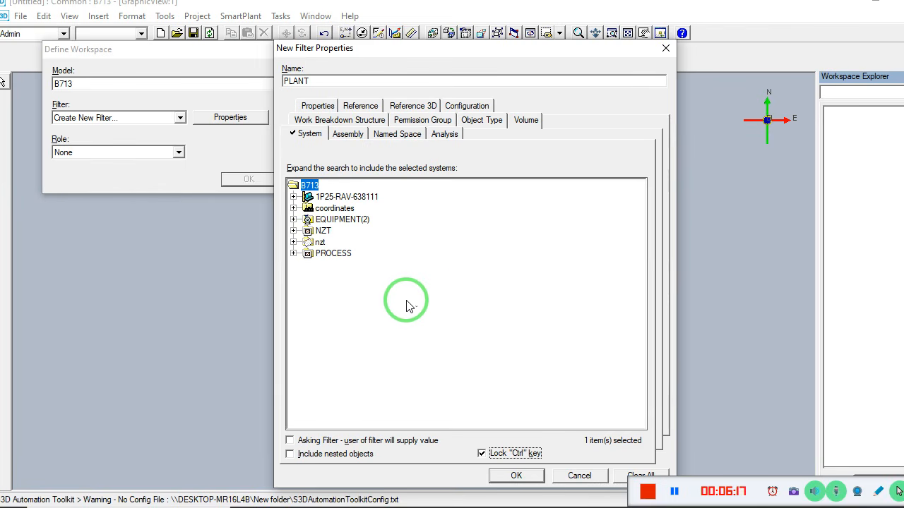
click(323, 231)
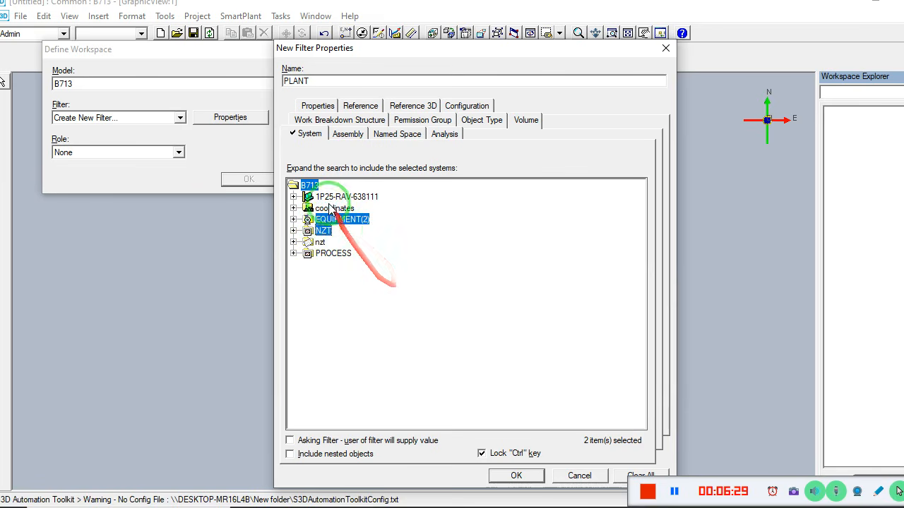
click(345, 220)
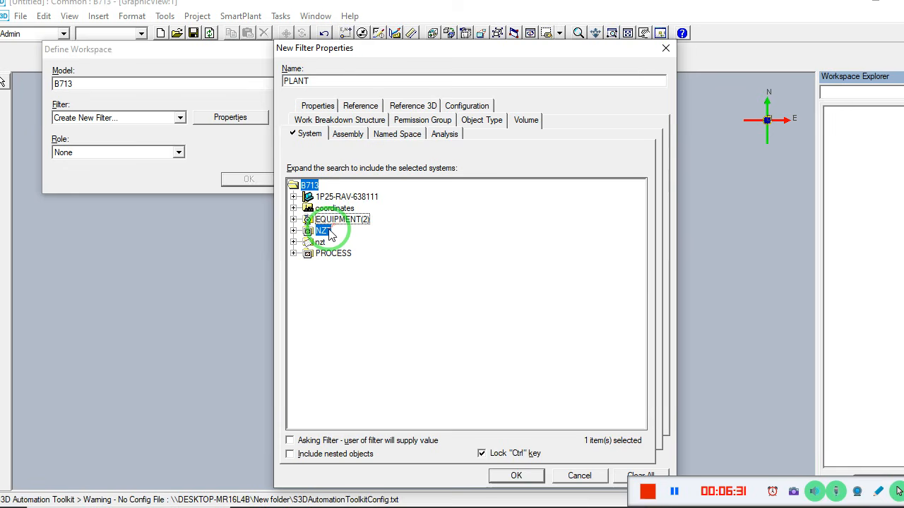
click(328, 231)
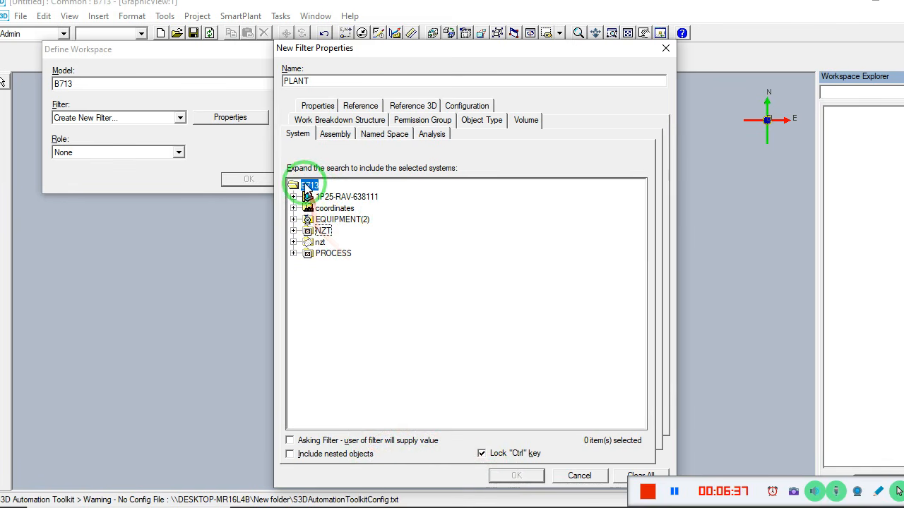
click(309, 186)
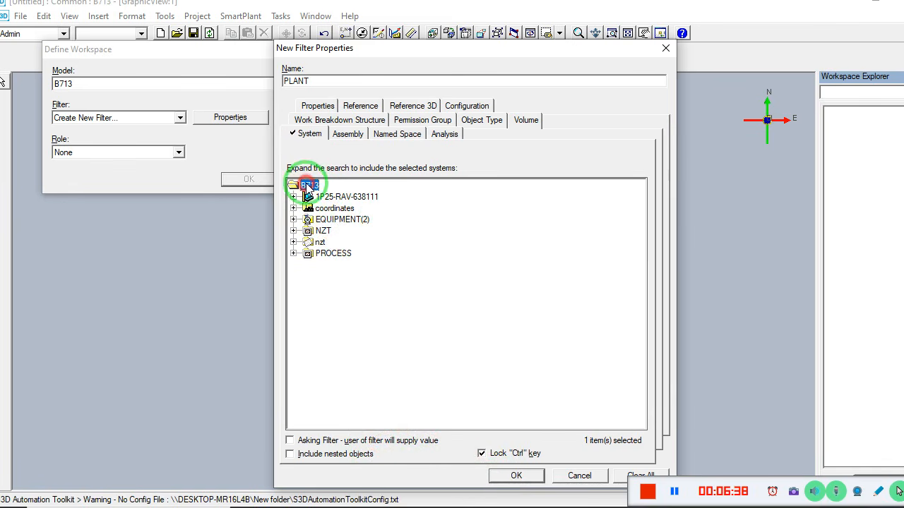
- Save the PLANT filter, load the B713 workspace with it and fit the view to the model
click(518, 477)
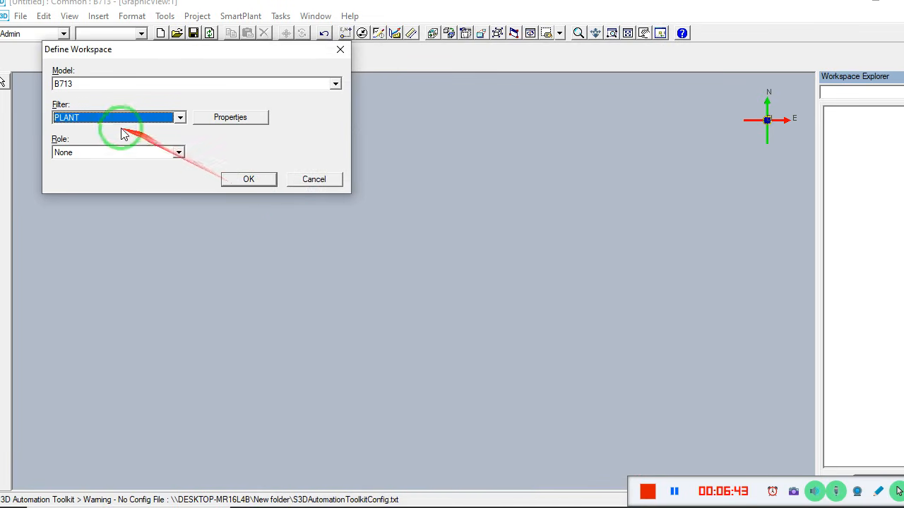
click(241, 181)
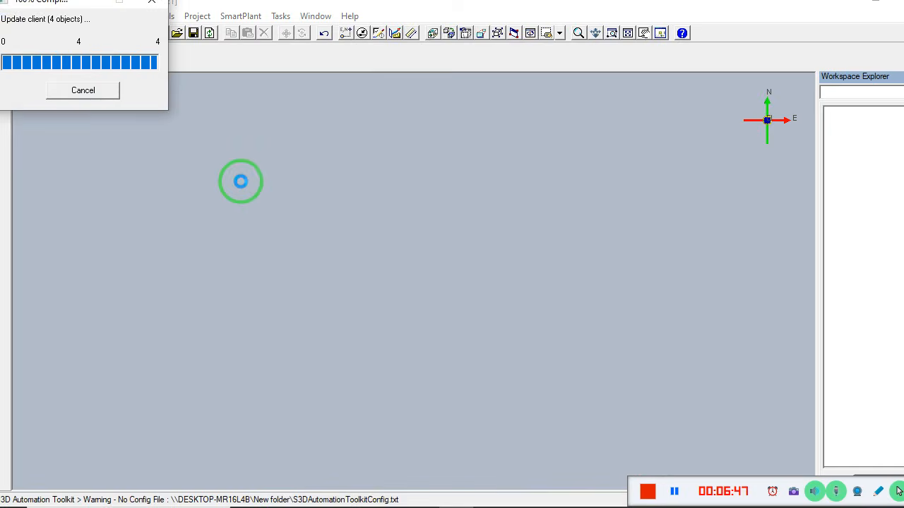
click(243, 182)
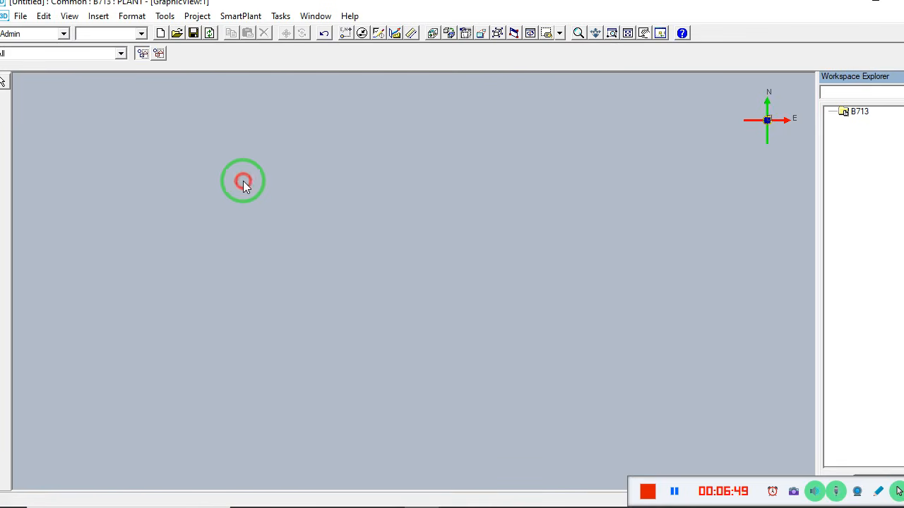
click(627, 33)
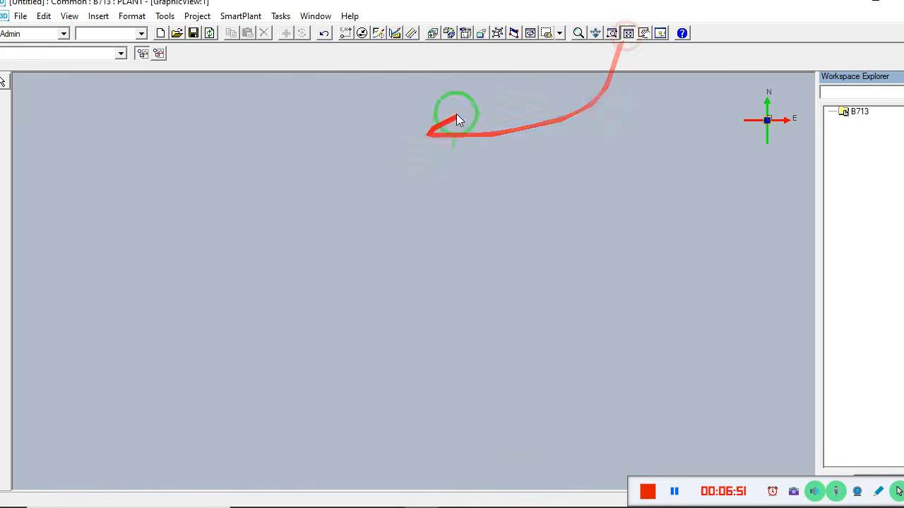
click(861, 114)
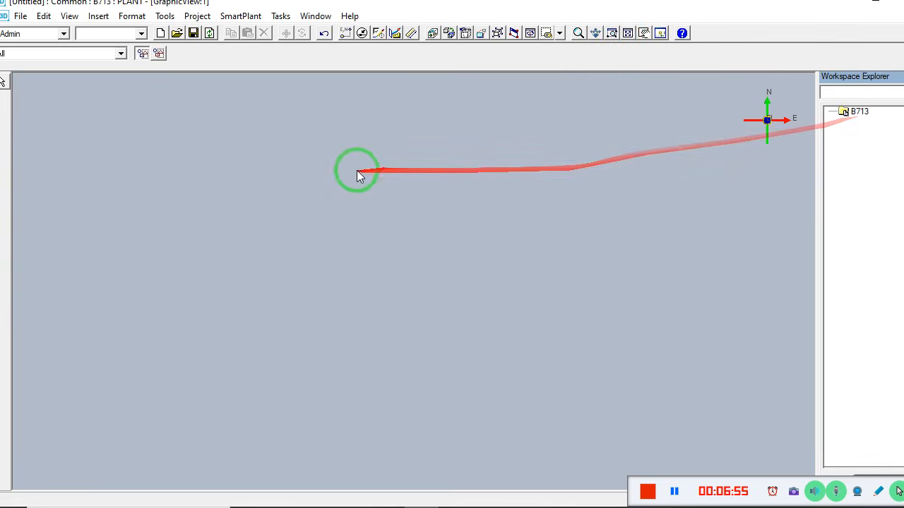
click(134, 171)
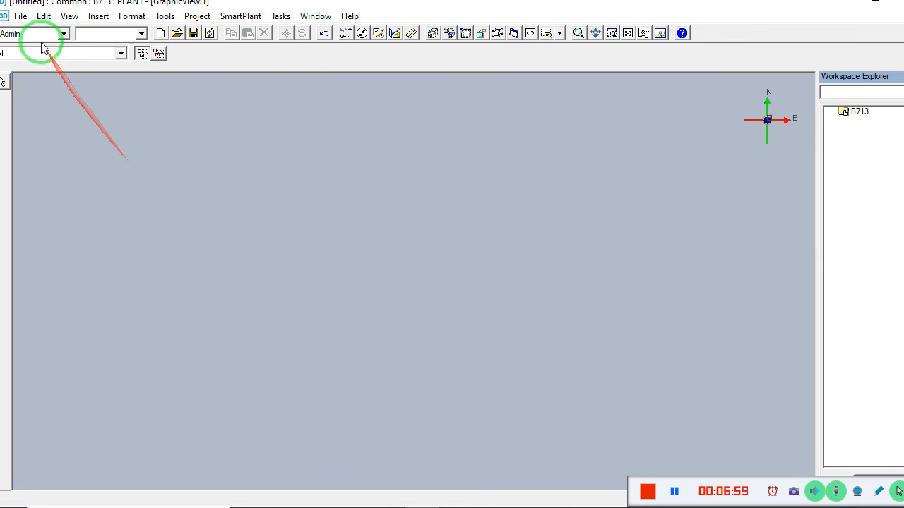
- Edit the workspace's PLANT filter to select only the 1P25-RAV-638111 system with nested objects included
click(21, 16)
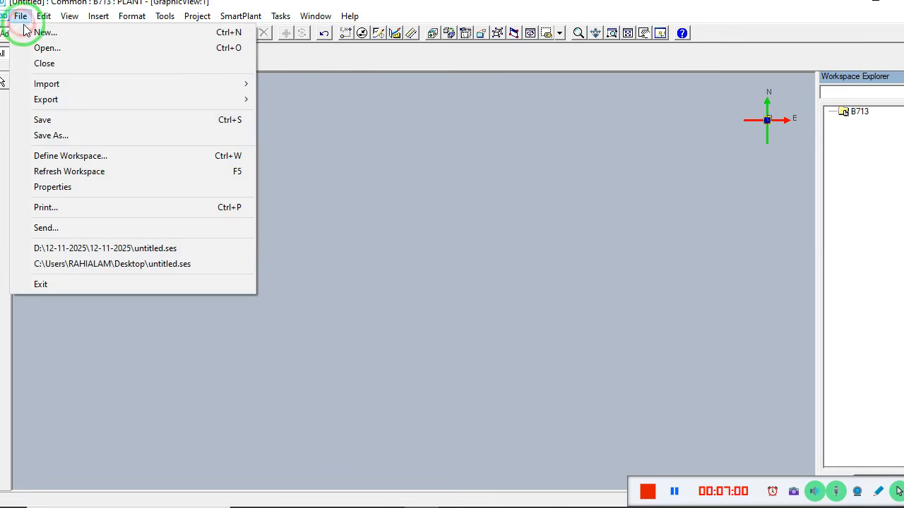
click(101, 156)
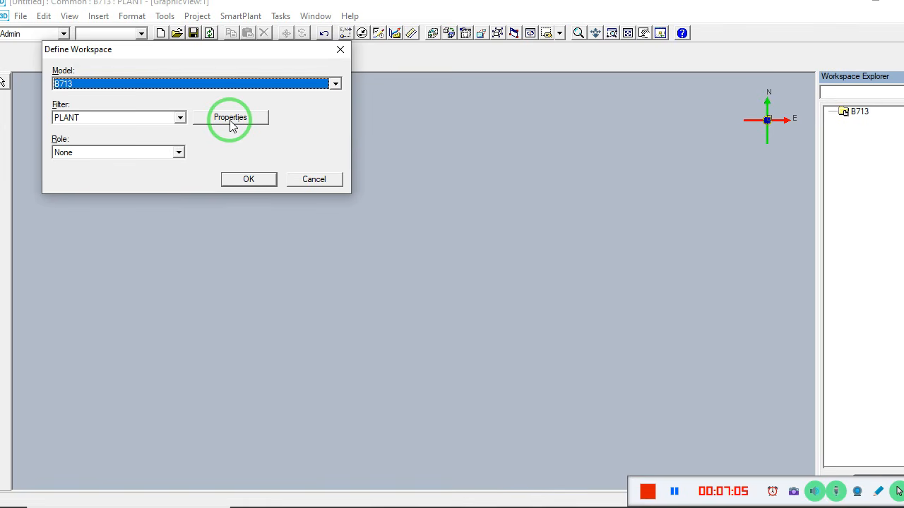
click(231, 122)
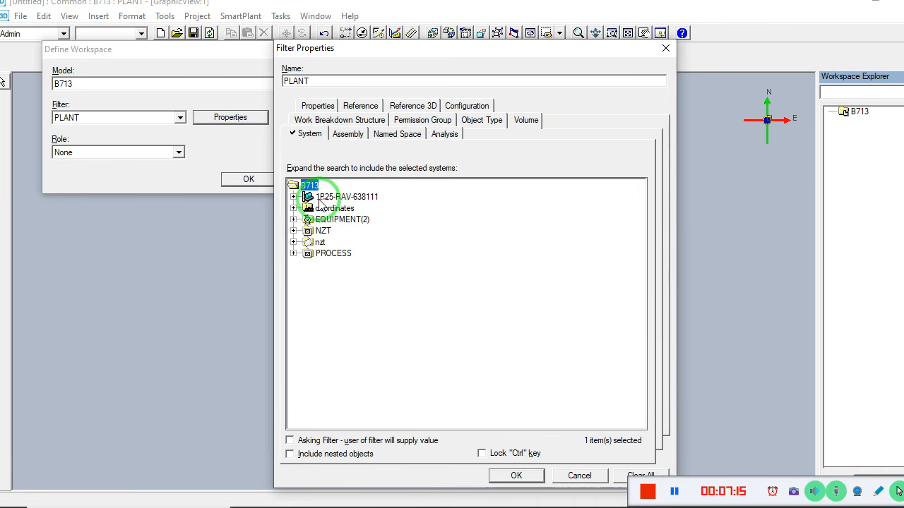
click(293, 196)
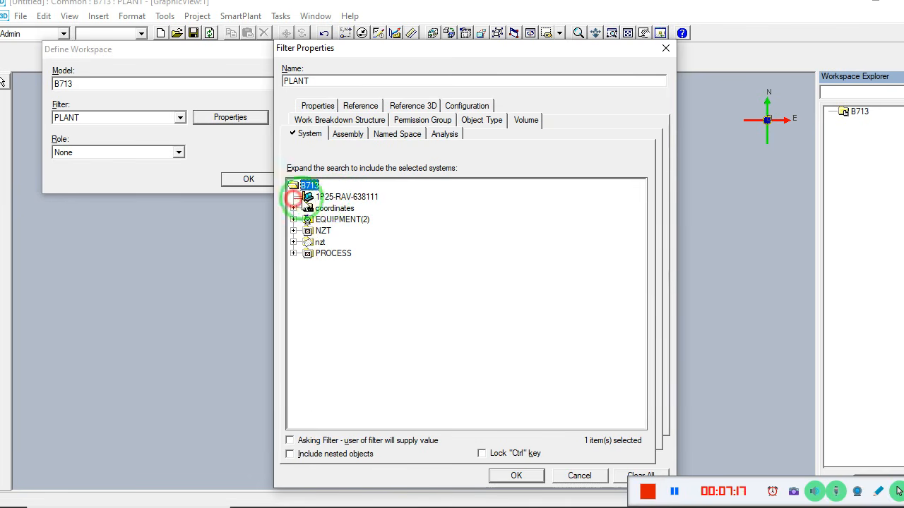
click(314, 454)
click(333, 198)
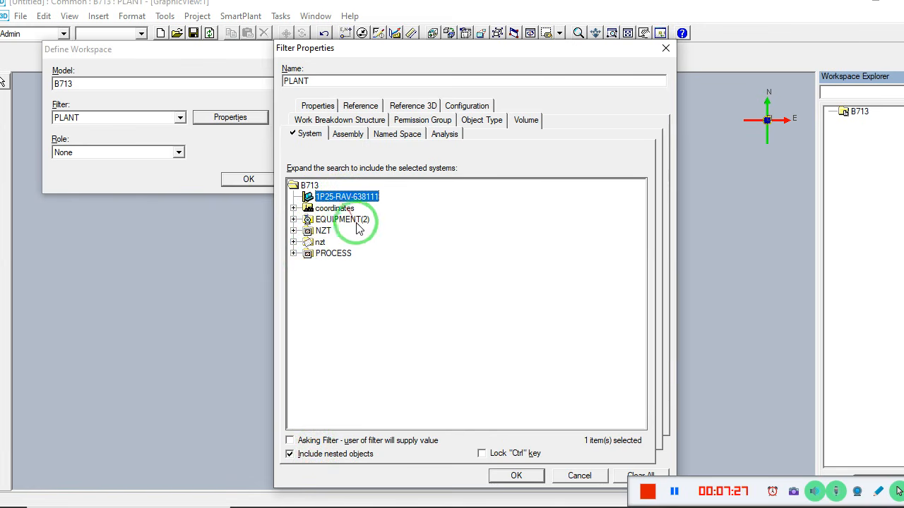
click(516, 475)
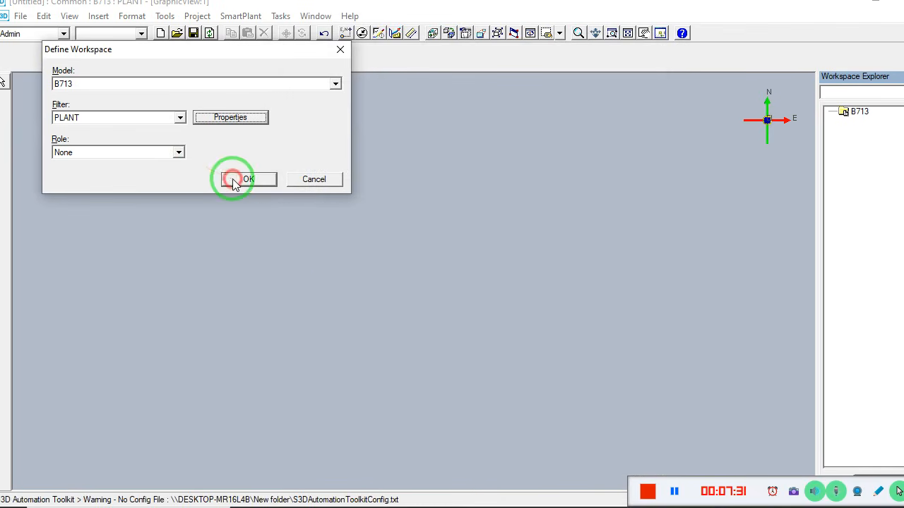
- Reload the B713 workspace with the edited PLANT filter and fit the view to the loaded objects
click(233, 179)
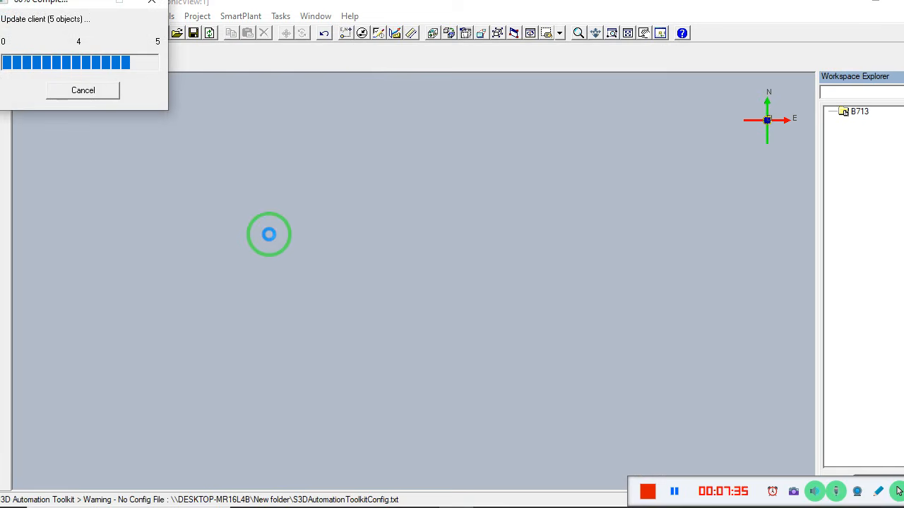
click(629, 36)
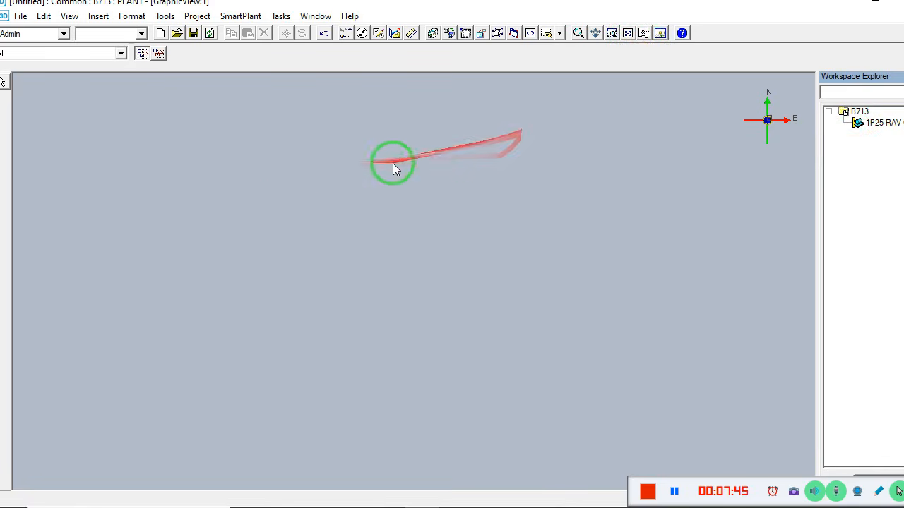
click(287, 205)
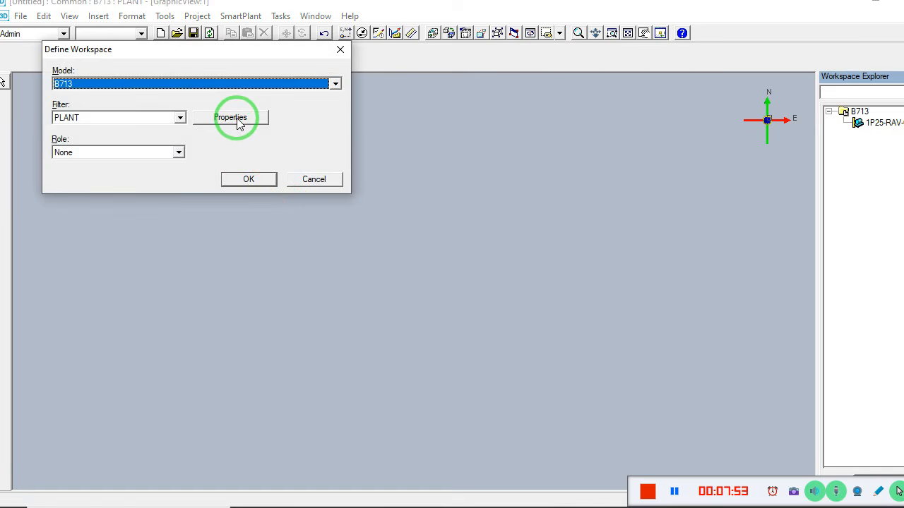
- Reopen the PLANT filter's properties and examine the systems nested under NZT and PROCESS, including the items in EQUIPMENT
click(239, 120)
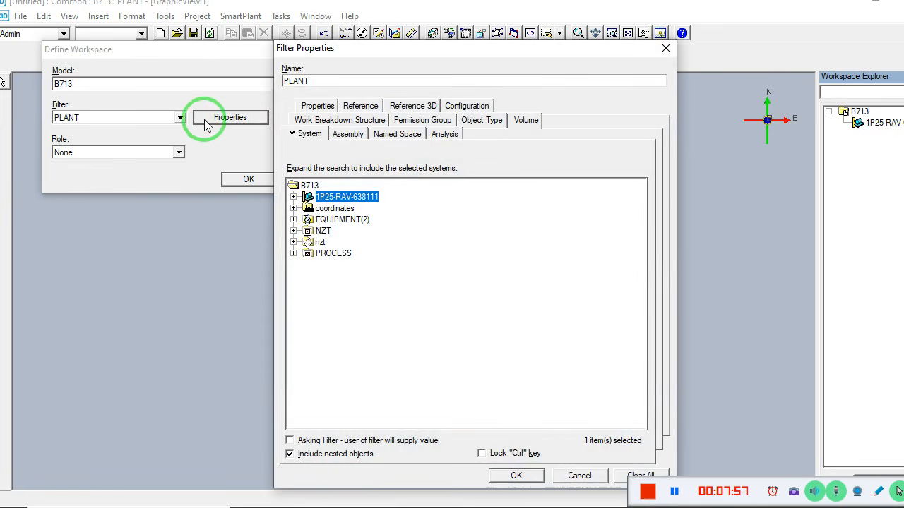
click(293, 231)
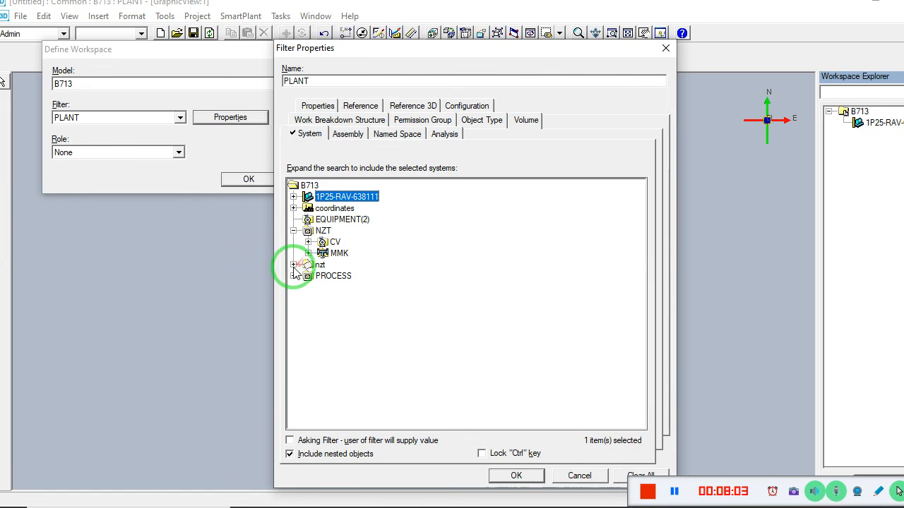
click(293, 276)
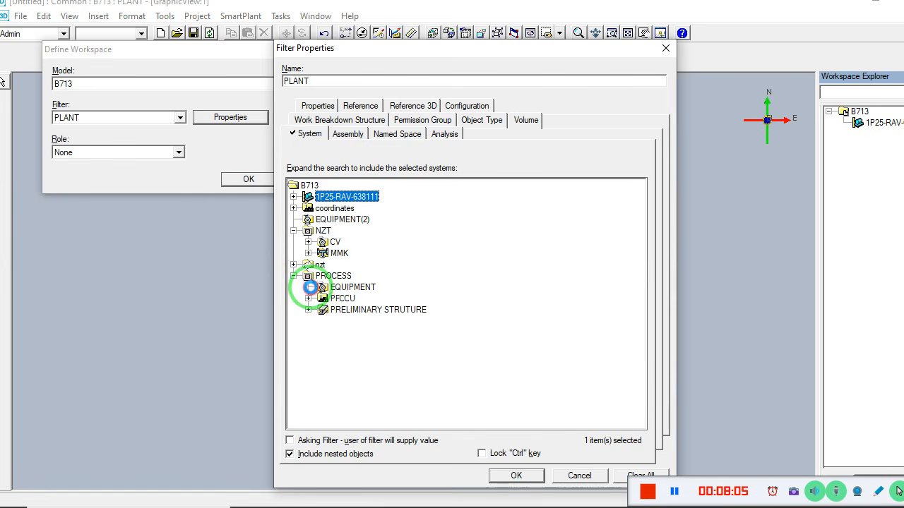
click(308, 287)
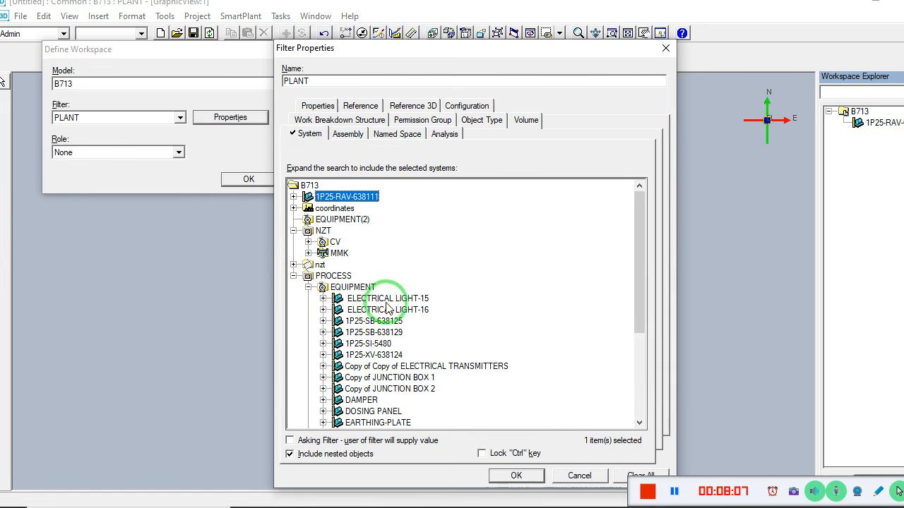
scroll(453, 300, down, 4)
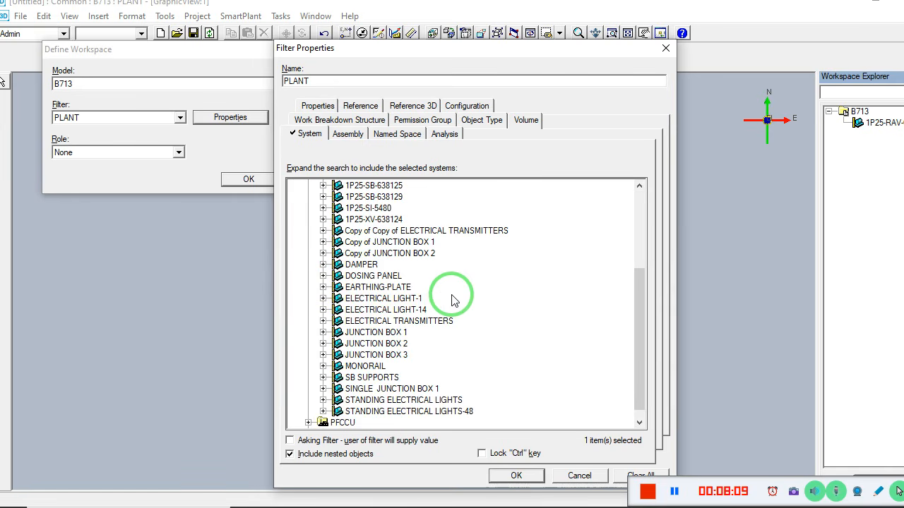
scroll(453, 300, down, 1)
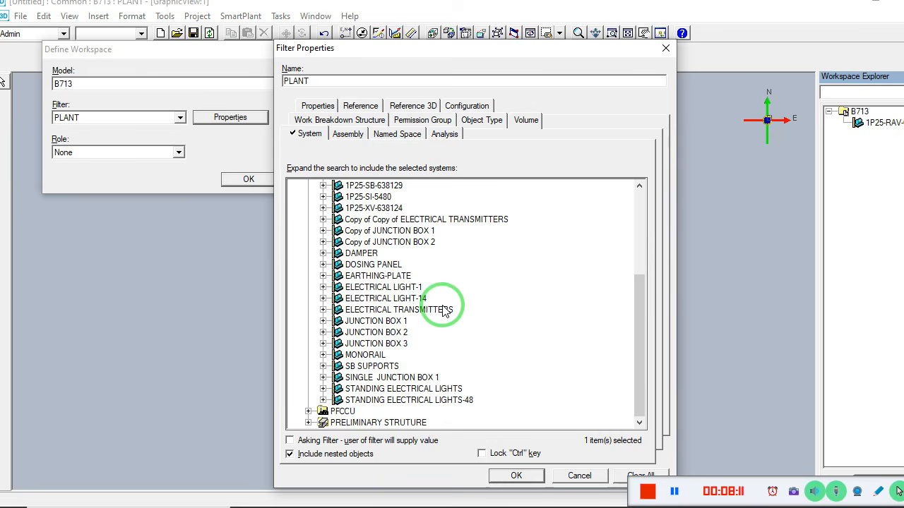
scroll(444, 310, up, 5)
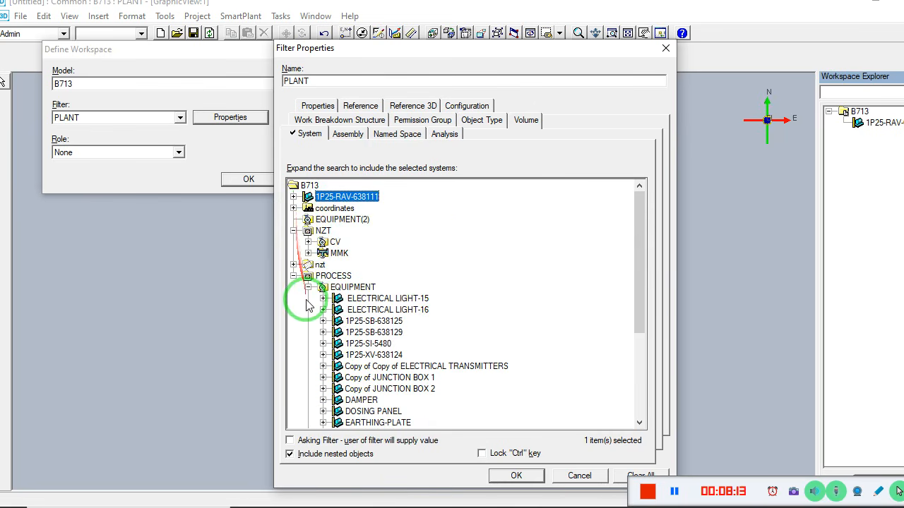
scroll(410, 246, down, 5)
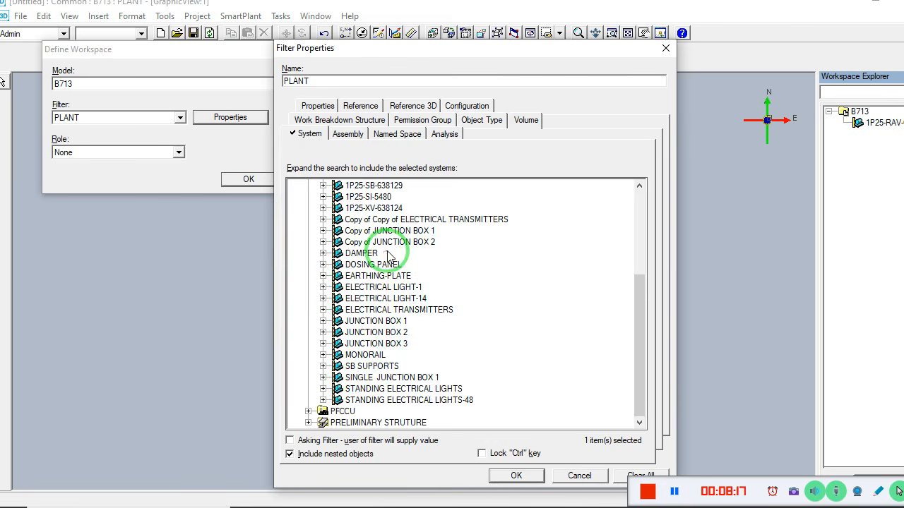
scroll(406, 251, up, 2)
scroll(396, 275, down, 2)
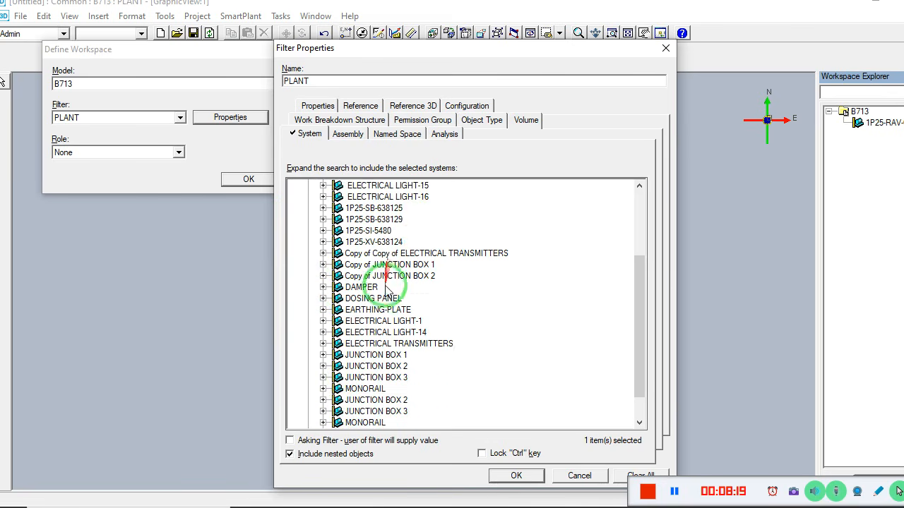
- Examine the subsystems of PFCCU under PROCESS and look through the items in its Equipment system
click(307, 411)
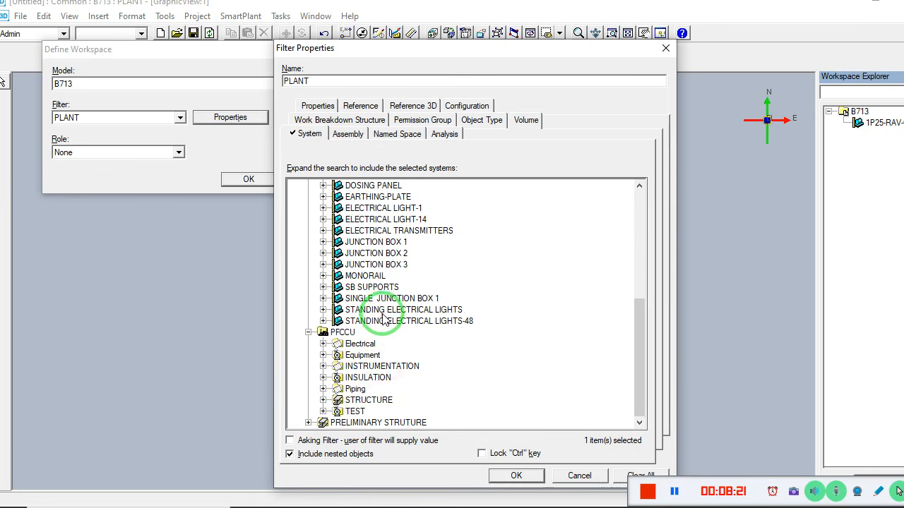
click(323, 355)
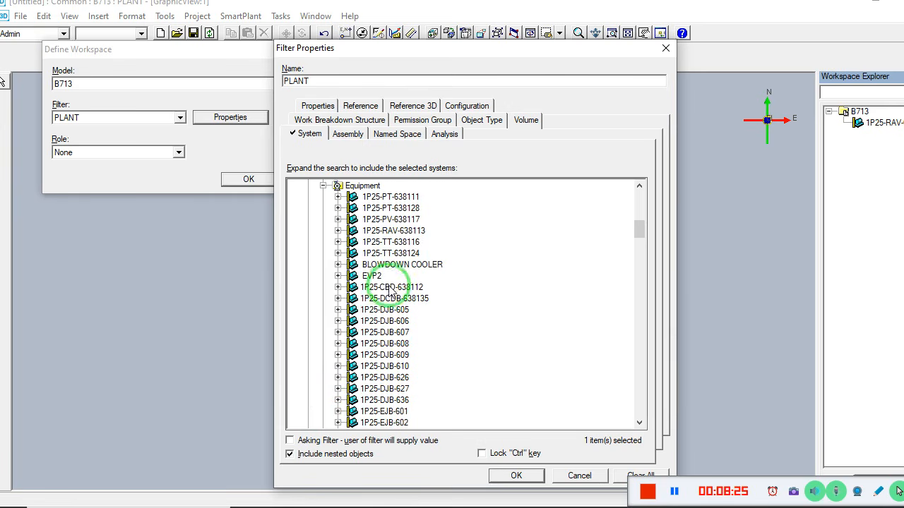
scroll(401, 257, up, 1)
scroll(413, 255, down, 7)
scroll(431, 279, down, 20)
scroll(435, 288, down, 15)
scroll(433, 295, up, 1)
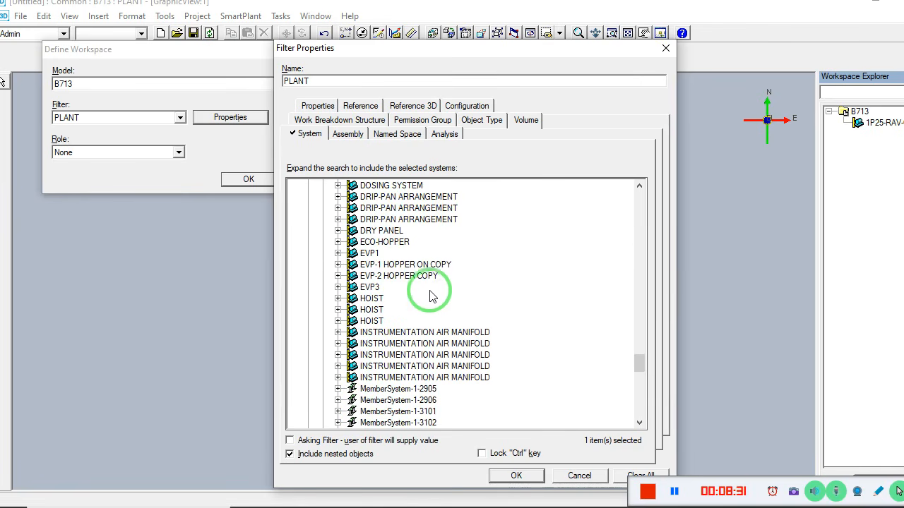
scroll(397, 238, down, 15)
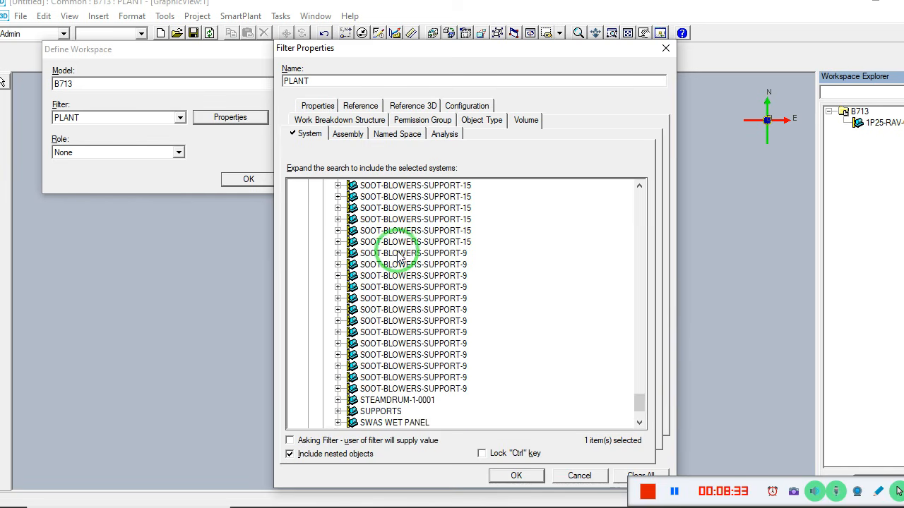
scroll(398, 258, down, 3)
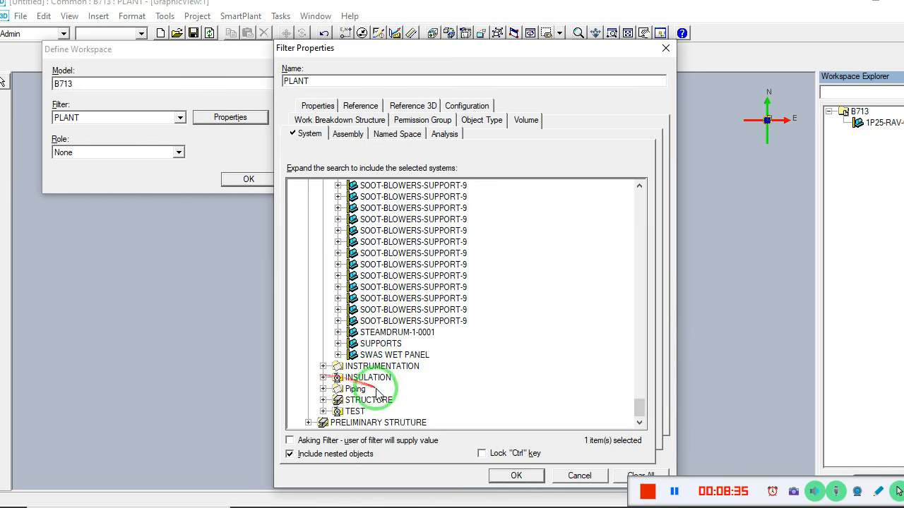
scroll(408, 274, up, 5)
scroll(409, 274, up, 15)
scroll(415, 290, up, 15)
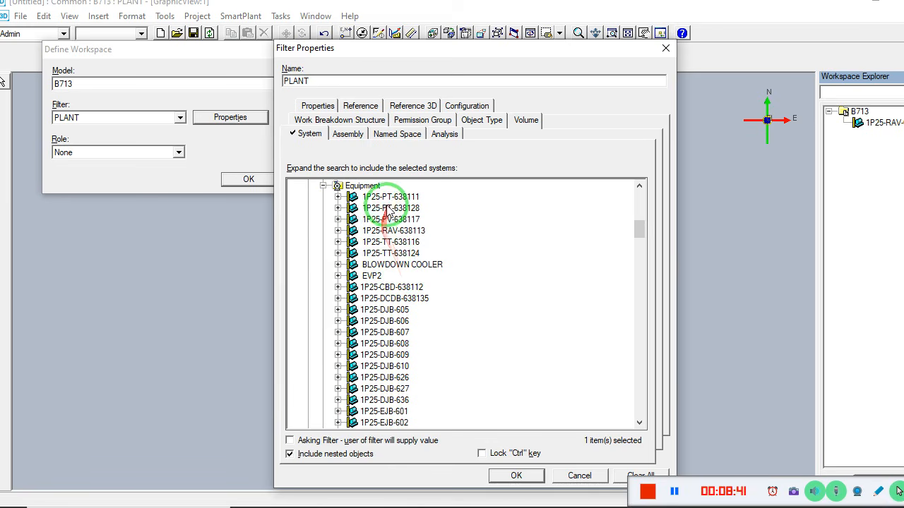
- Set the PLANT filter to the 1P25-PT-638111 system under Equipment, reload the workspace, and fit the view to the loaded objects
click(389, 197)
click(515, 476)
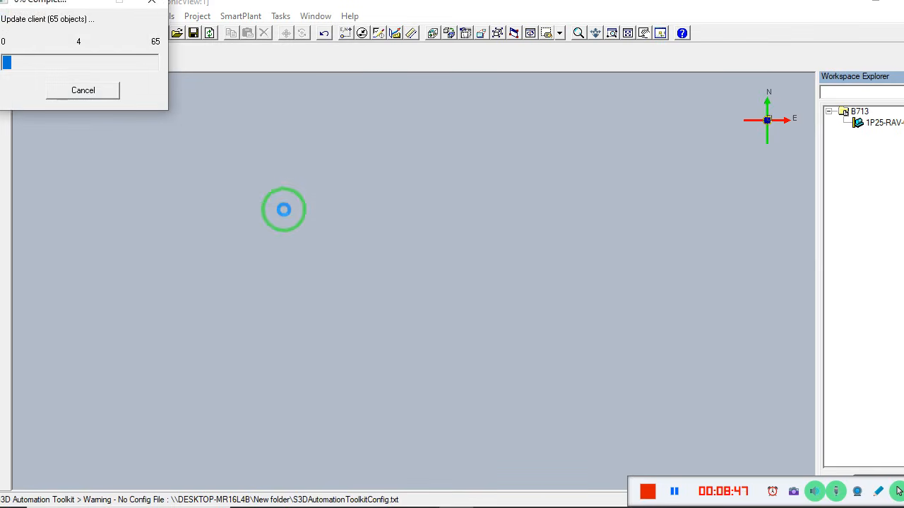
click(628, 33)
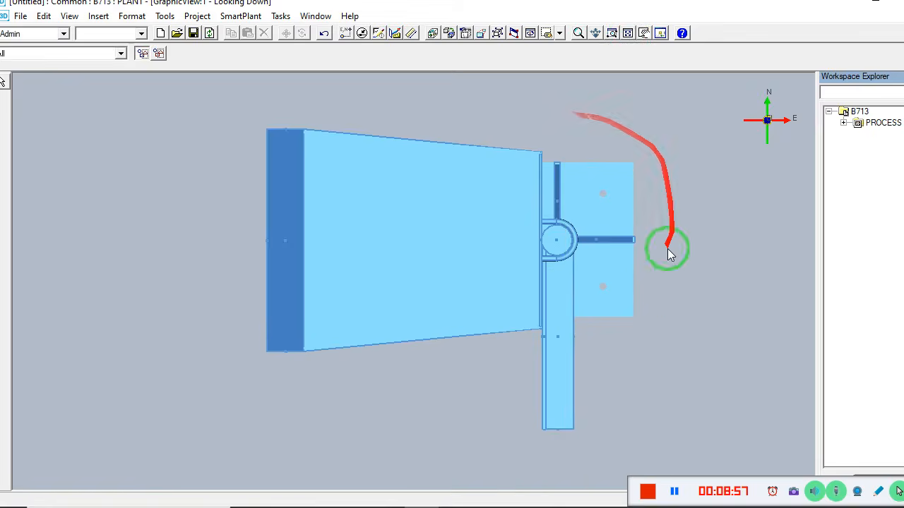
- Show the loaded equipment from the north-looking view and the northeast isometric view, and examine its hood, post and brackets closely
click(497, 34)
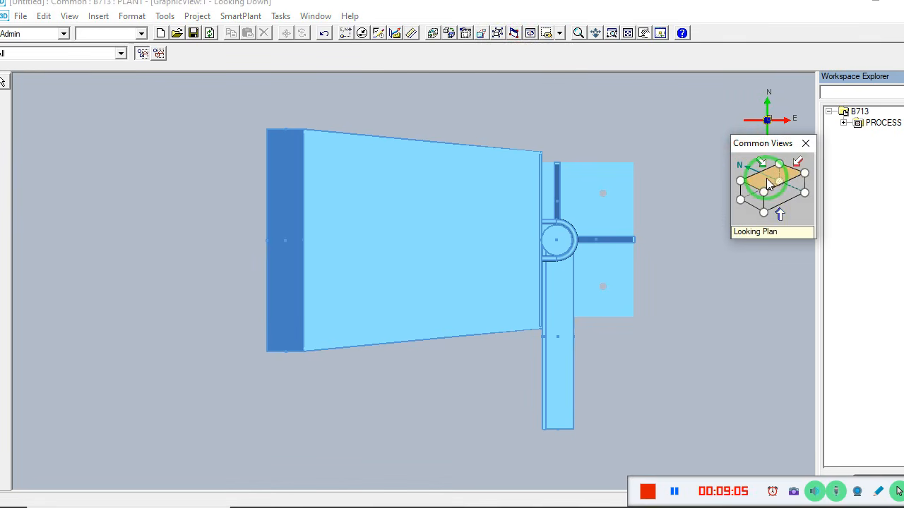
click(780, 196)
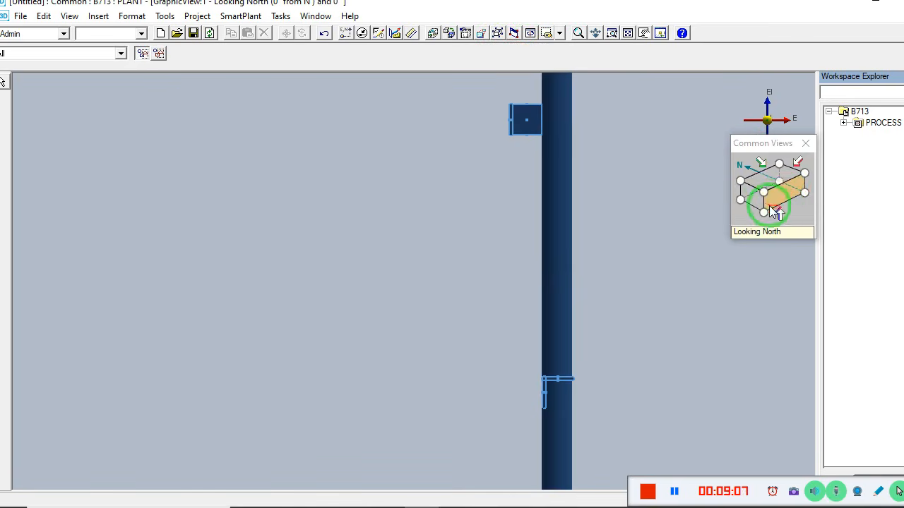
click(763, 194)
scroll(485, 213, down, 5)
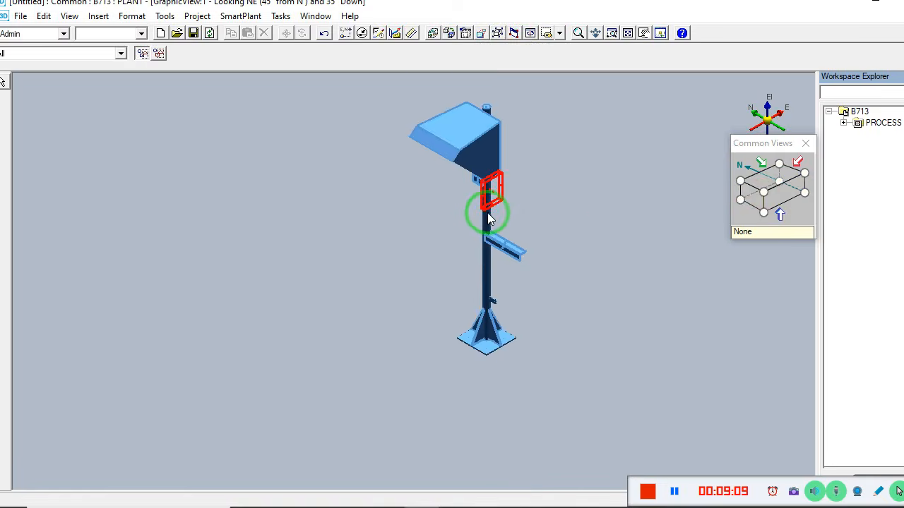
scroll(515, 173, up, 2)
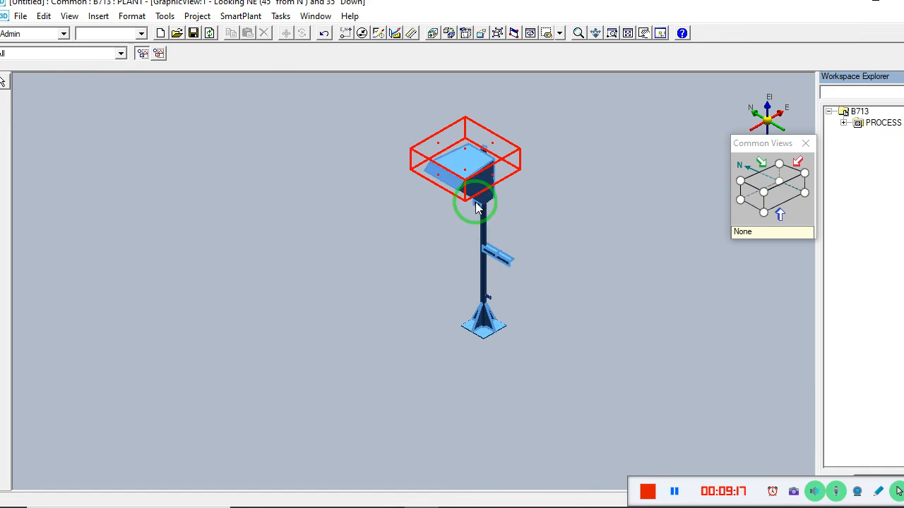
scroll(478, 201, up, 1)
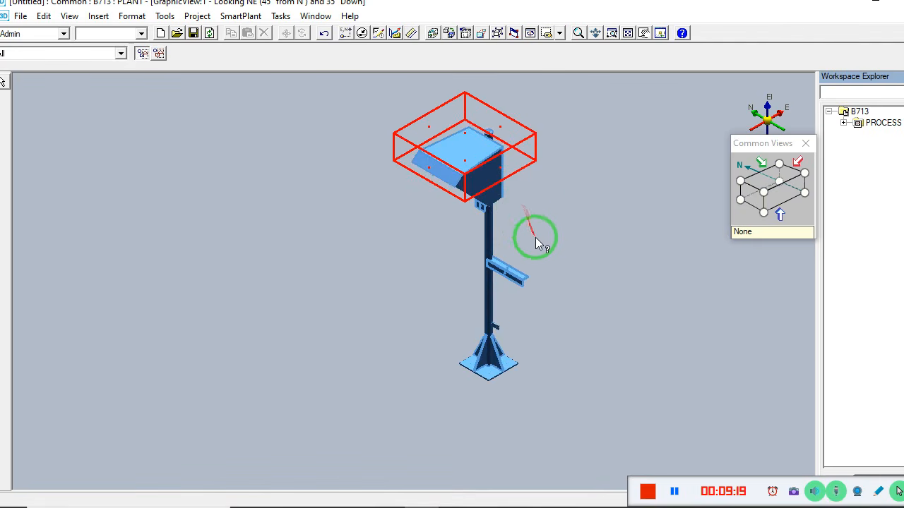
scroll(525, 182, up, 5)
scroll(526, 182, up, 2)
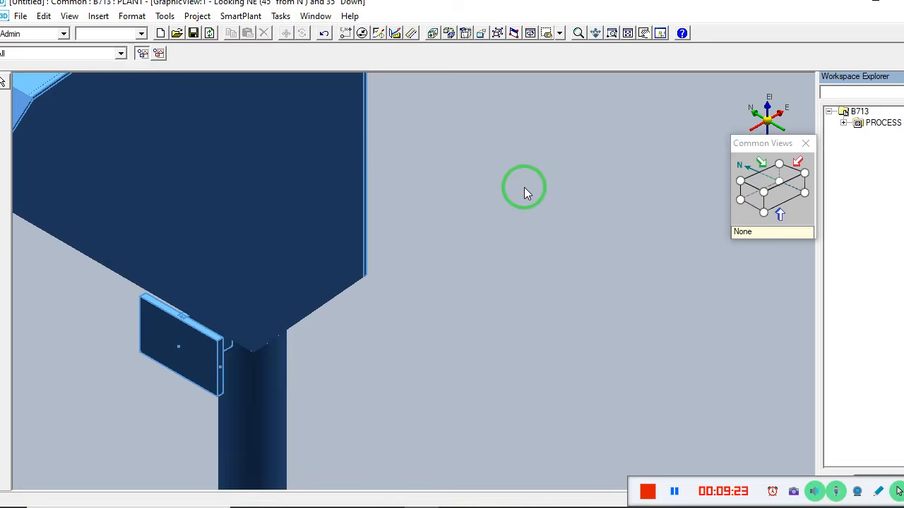
scroll(524, 187, down, 6)
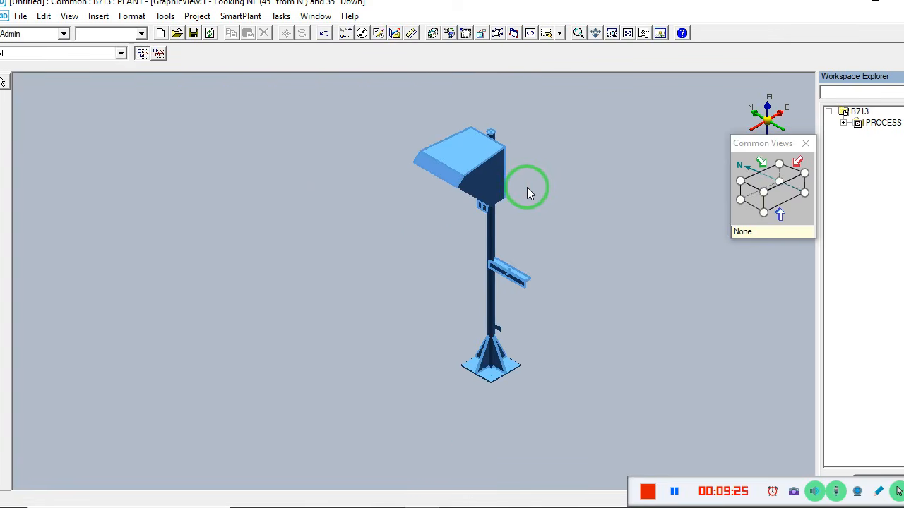
scroll(509, 94, up, 3)
scroll(509, 94, down, 3)
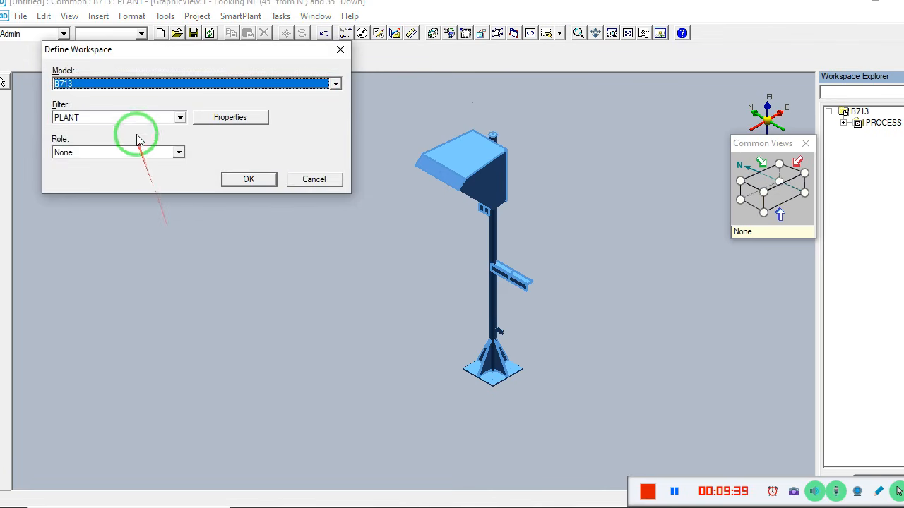
- Change the B713 workspace filter to the existing 2may filter from My Filters
click(142, 117)
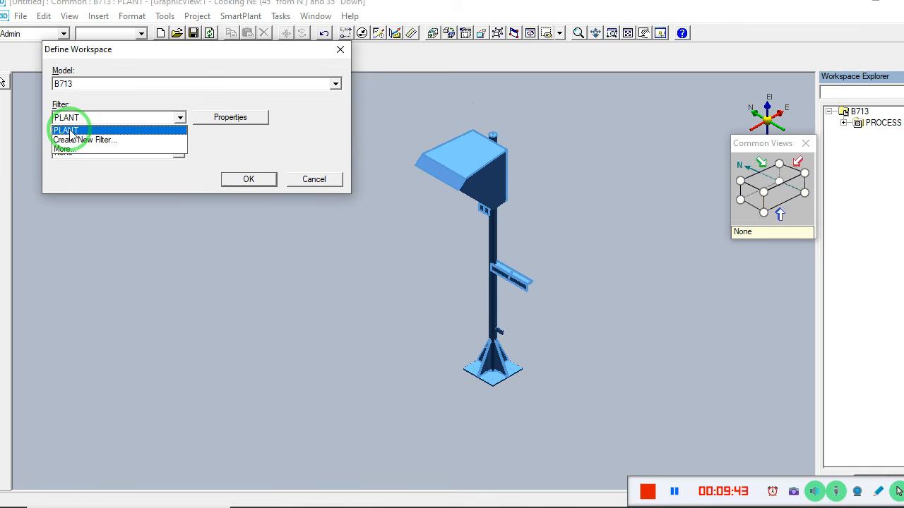
click(89, 115)
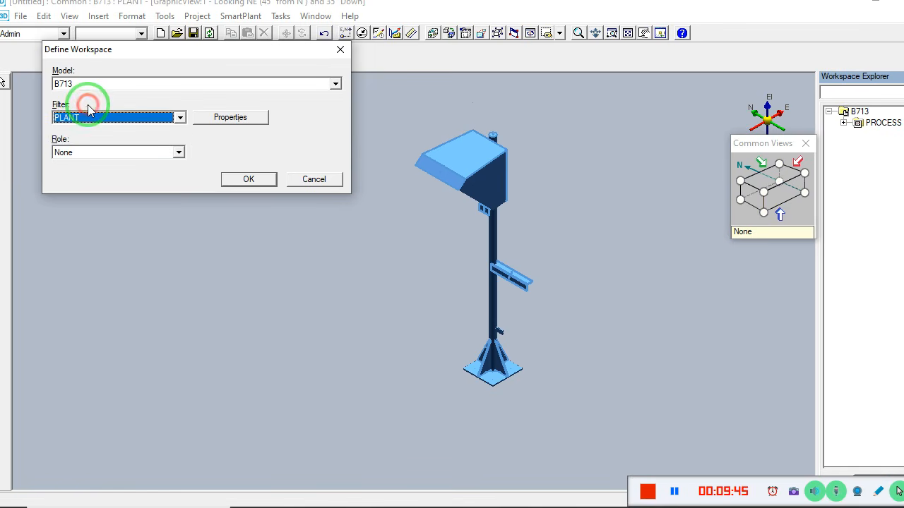
click(89, 116)
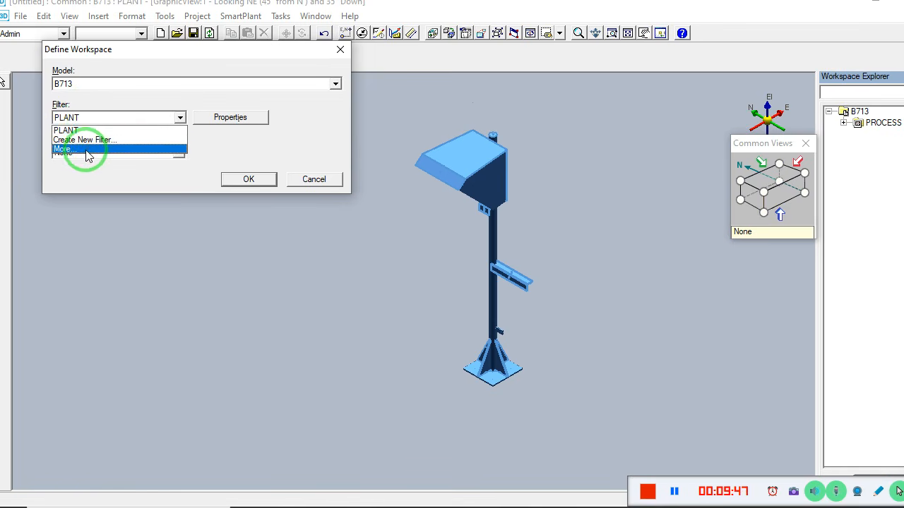
click(84, 149)
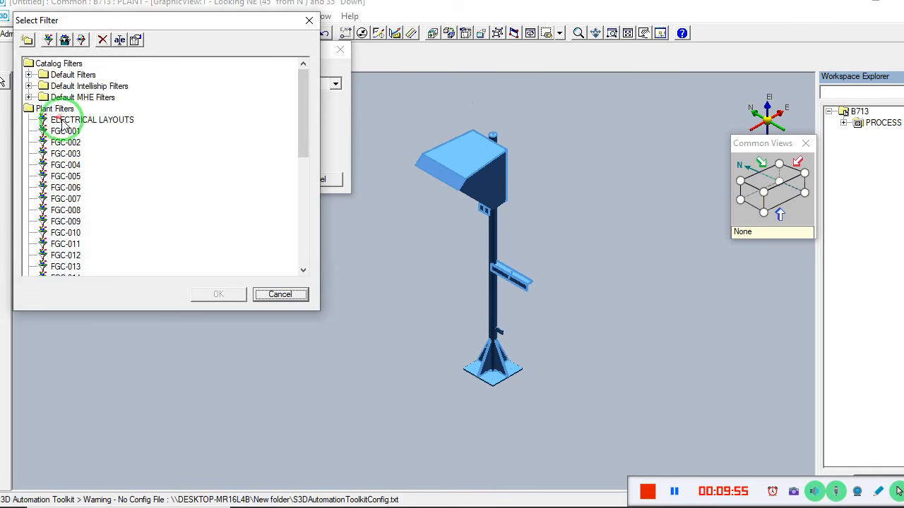
scroll(69, 212, down, 8)
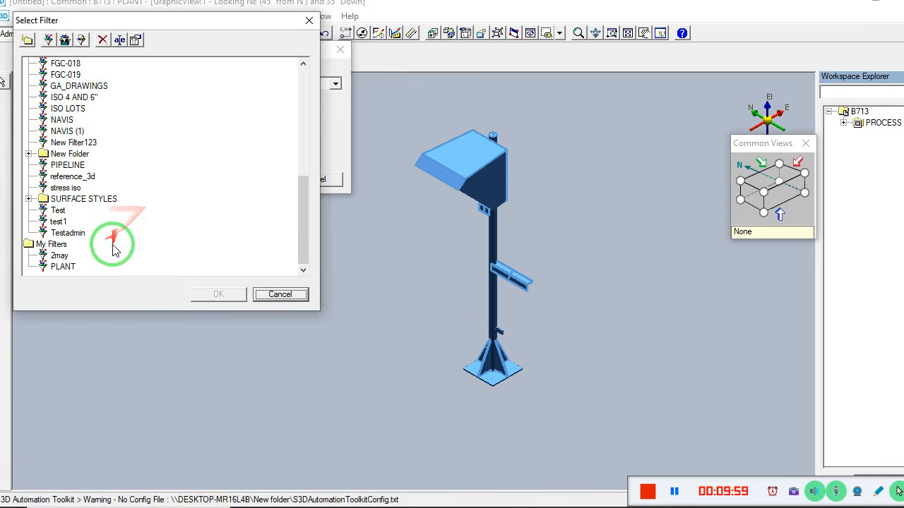
click(60, 257)
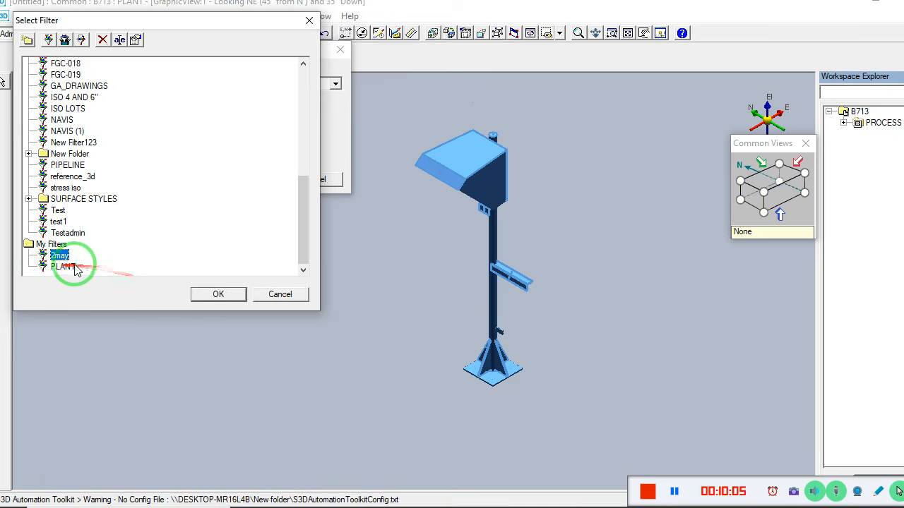
click(216, 295)
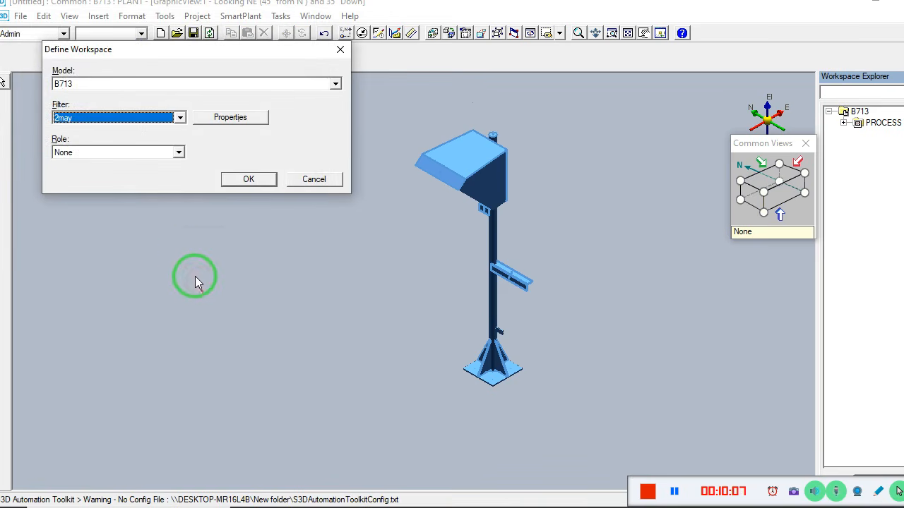
- Select the entire B713 system hierarchy in the 2may filter's properties and load the workspace with that filter
click(233, 119)
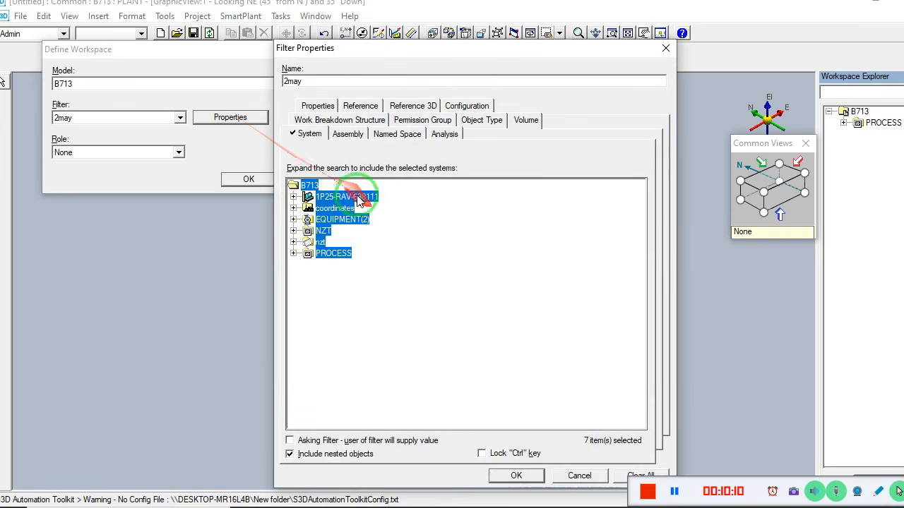
click(305, 187)
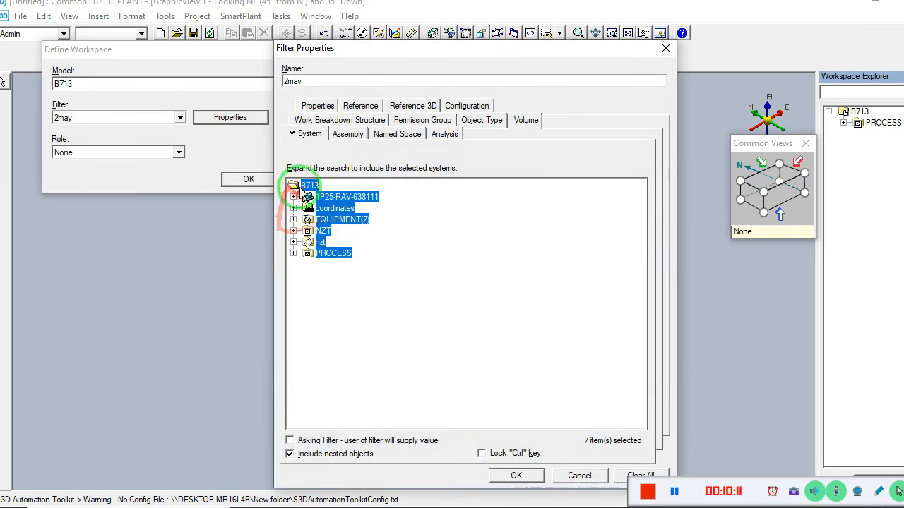
click(518, 477)
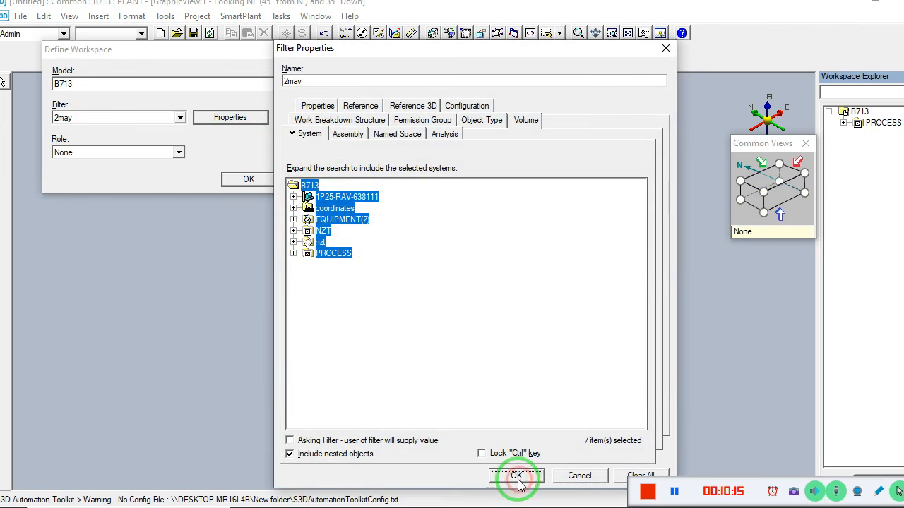
click(247, 181)
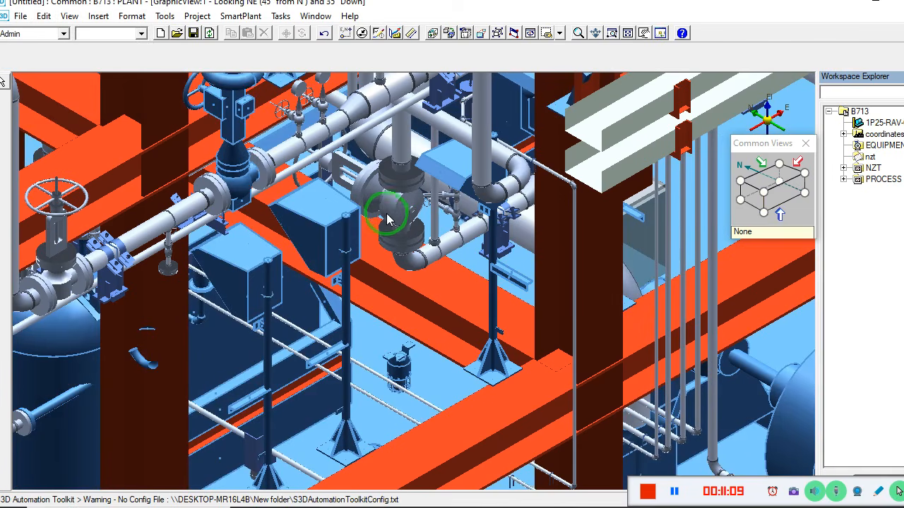
- Examine the loaded B713 plant model as a whole, including its steel structure, piping and equipment
scroll(394, 223, down, 3)
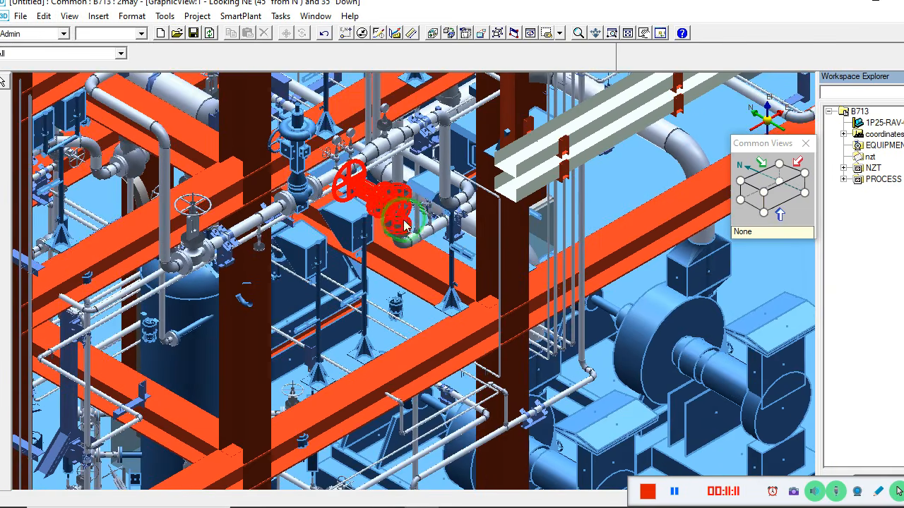
scroll(417, 233, down, 3)
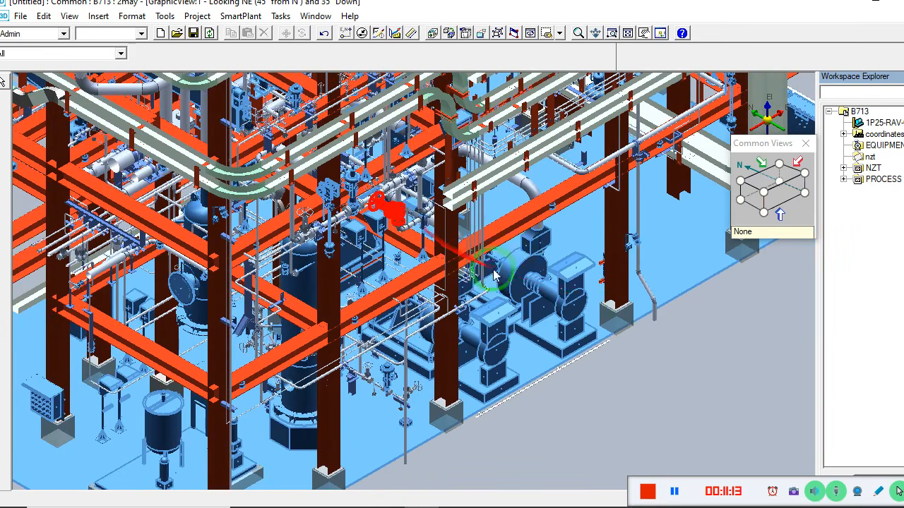
scroll(616, 365, down, 2)
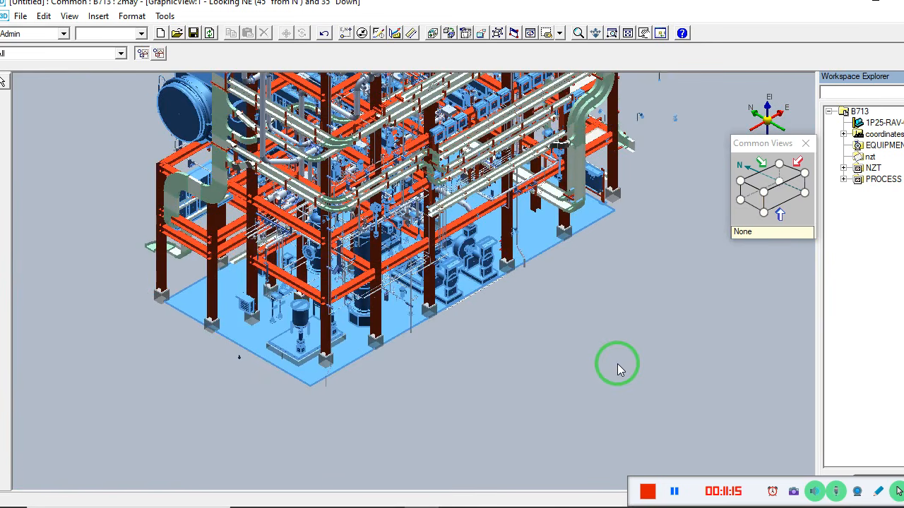
middle_drag(622, 427, 560, 175)
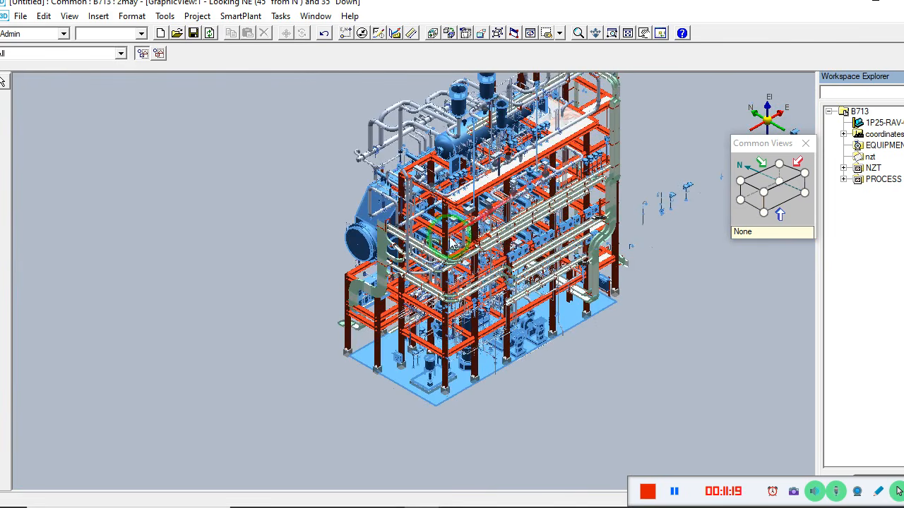
scroll(264, 294, up, 1)
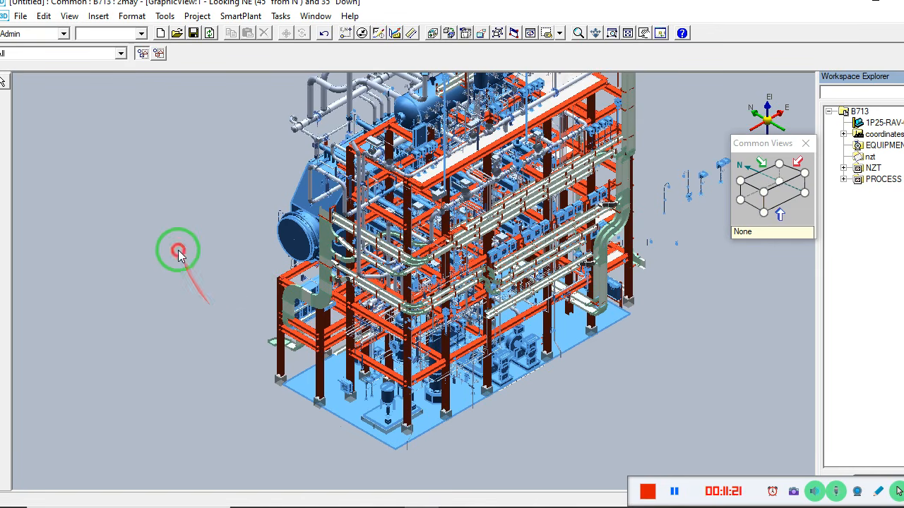
click(80, 141)
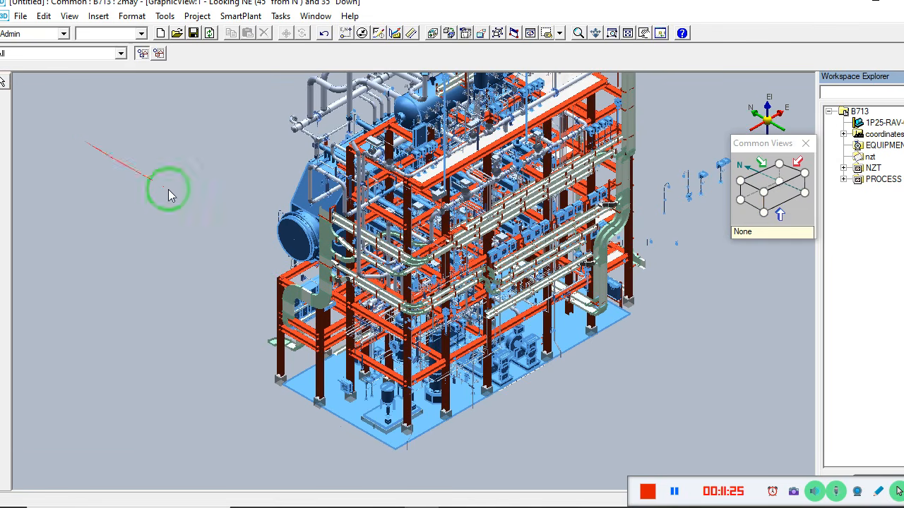